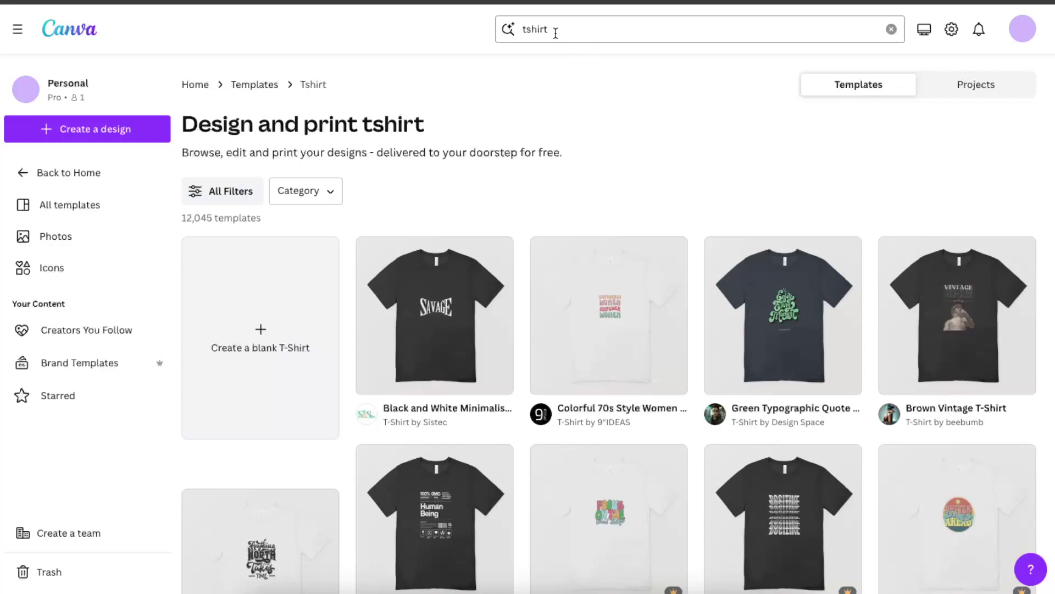
Step: Browse the T-shirt template results to examine the available shirt designs
scroll(583, 223, "down", 2)
scroll(724, 177, "up", 2)
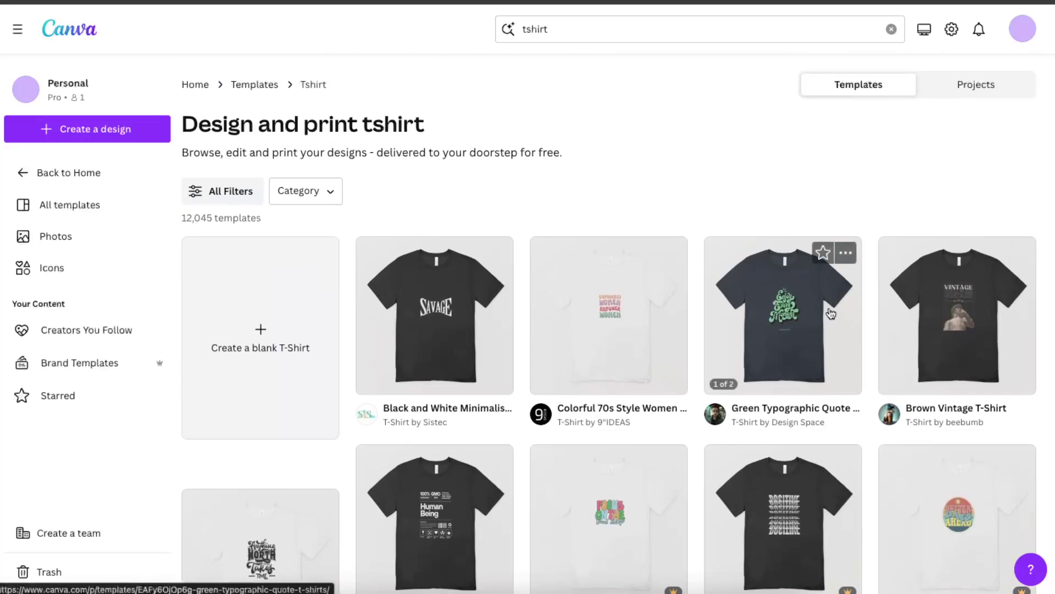
scroll(923, 361, "down", 20)
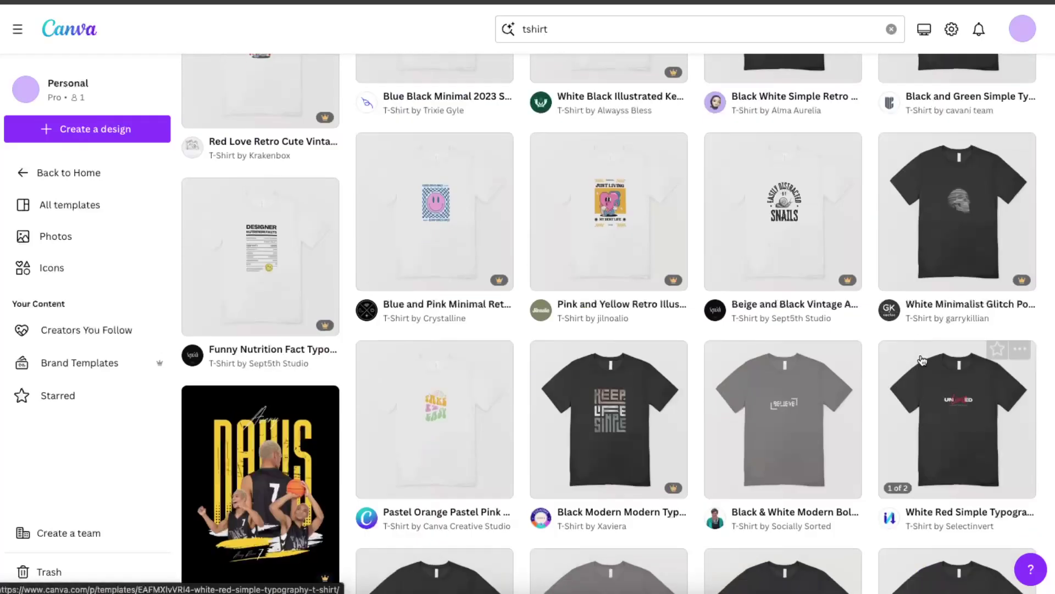
scroll(924, 360, "up", 15)
scroll(923, 359, "up", 5)
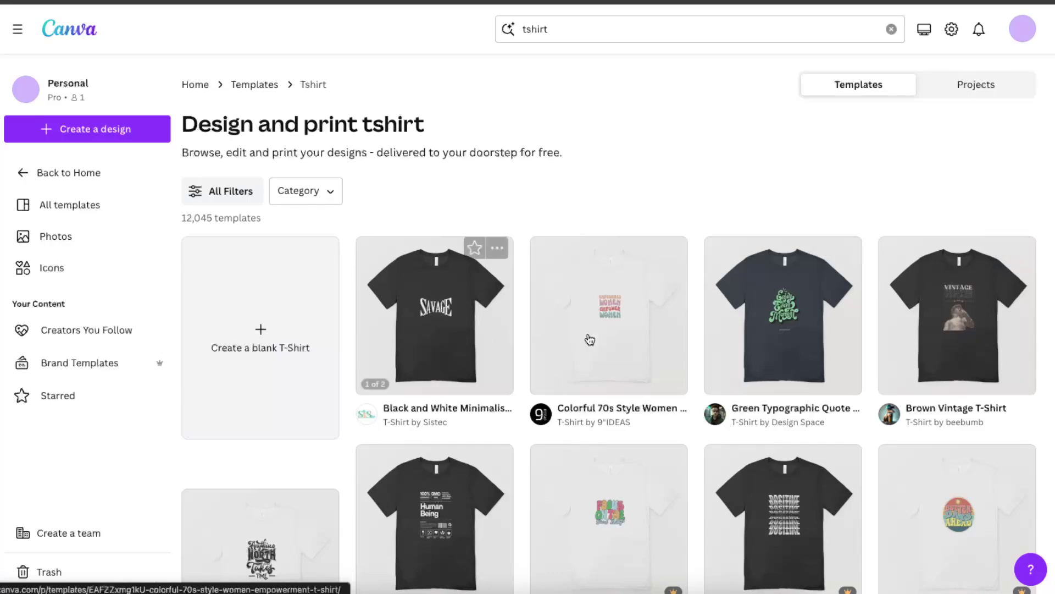
scroll(875, 342, "down", 10)
scroll(875, 342, "down", 2)
scroll(876, 339, "up", 10)
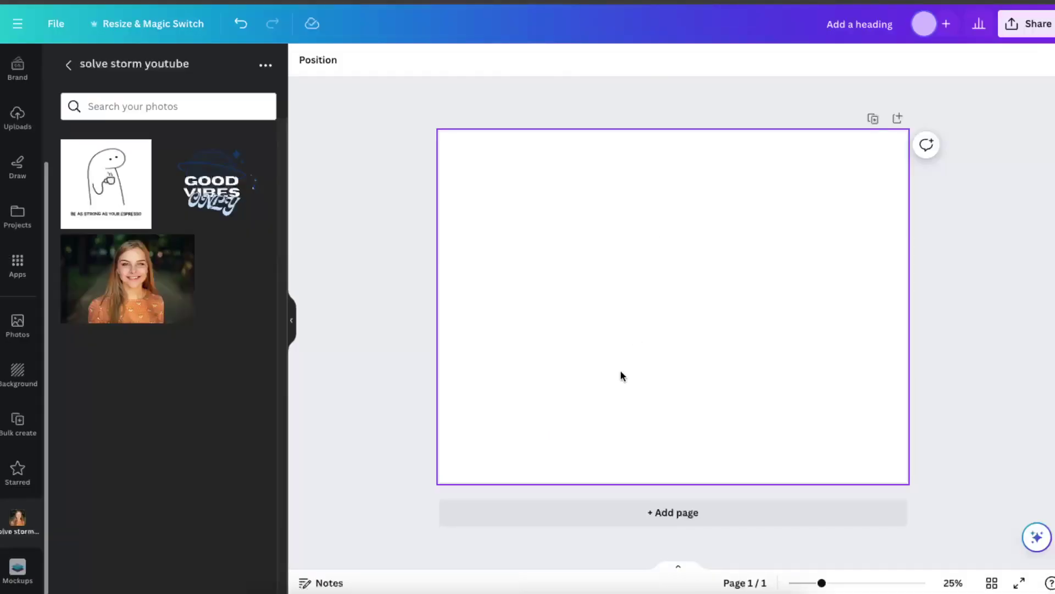
Step: Add the Good Vibes Only graphic to the blank page and open the Mockups app to view its categories
left_click(212, 189)
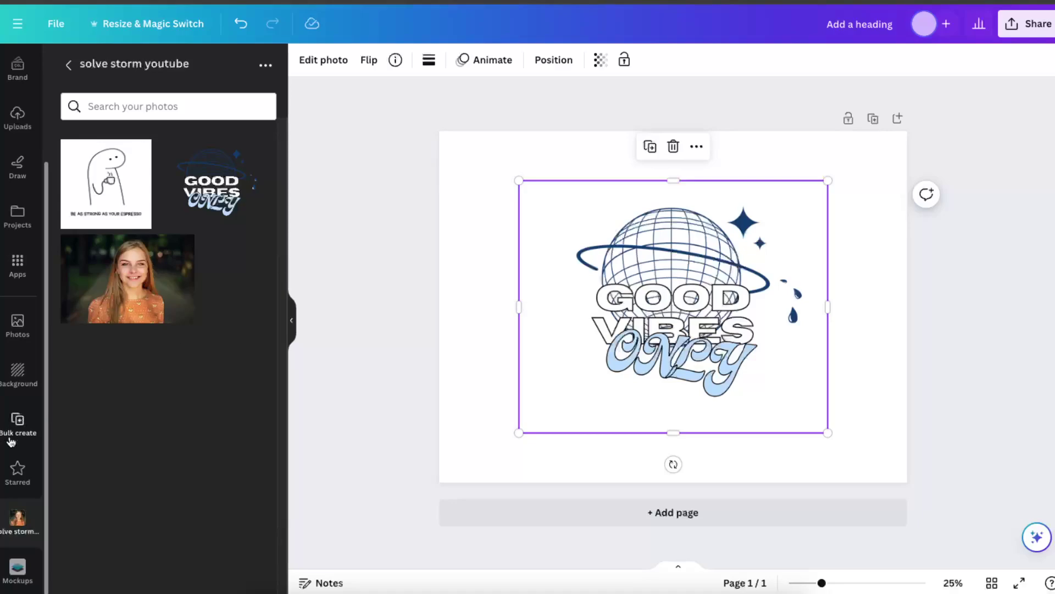
left_click(18, 261)
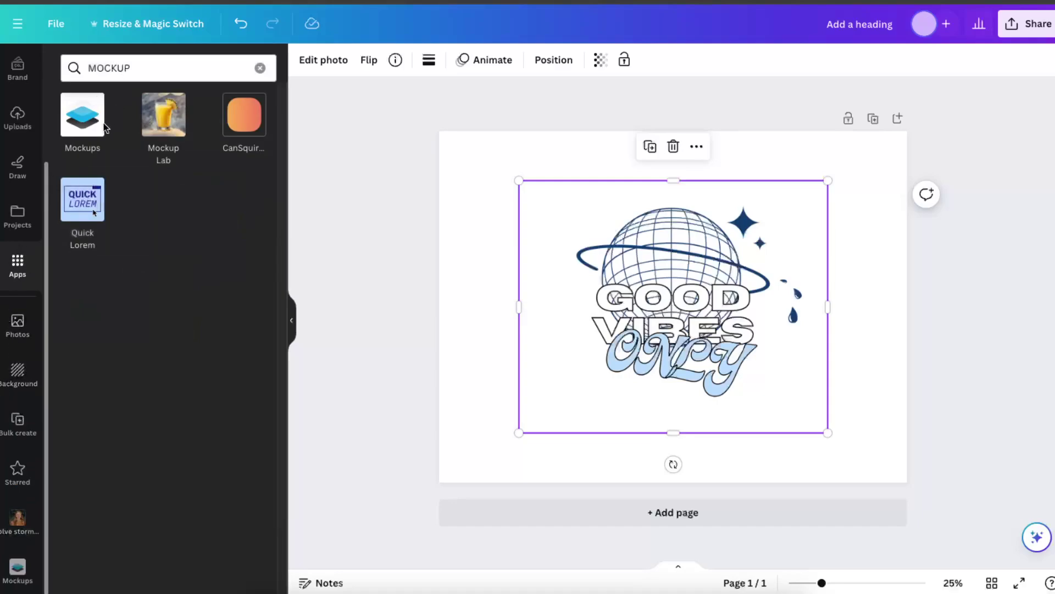
left_click(81, 125)
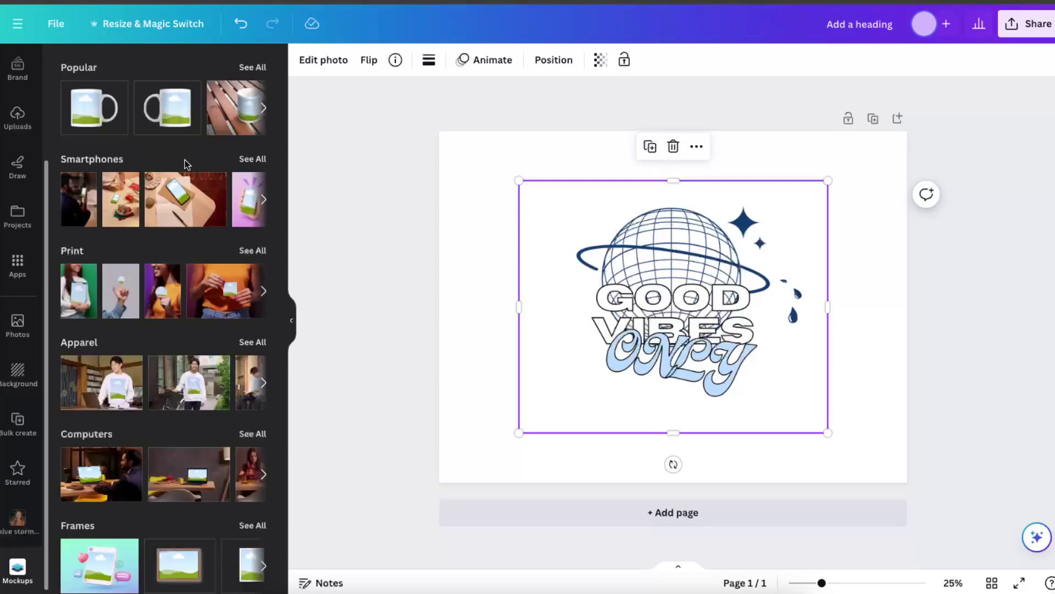
scroll(215, 252, "down", 8)
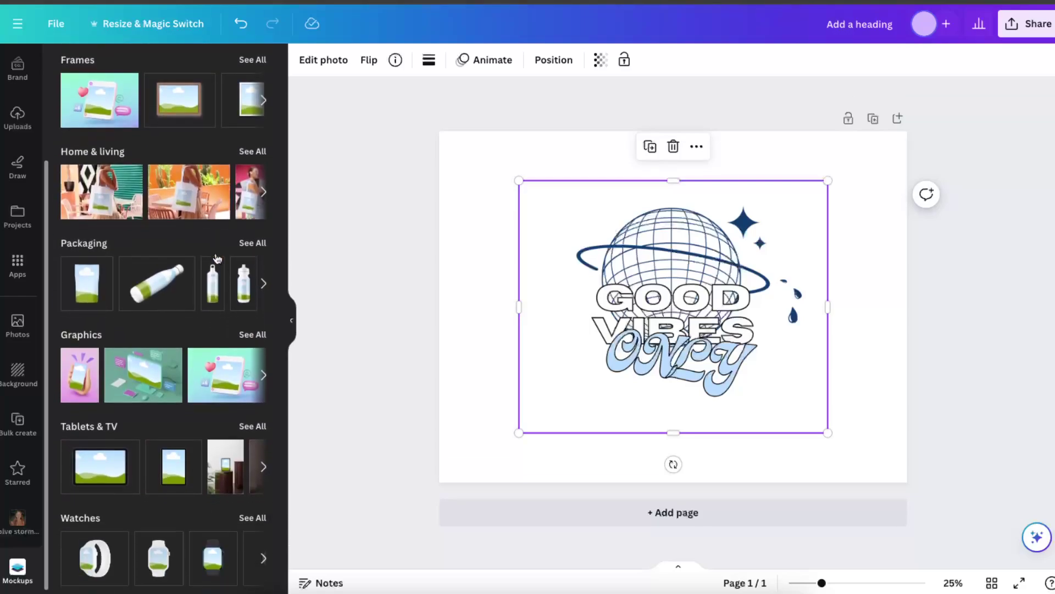
scroll(93, 405, "up", 8)
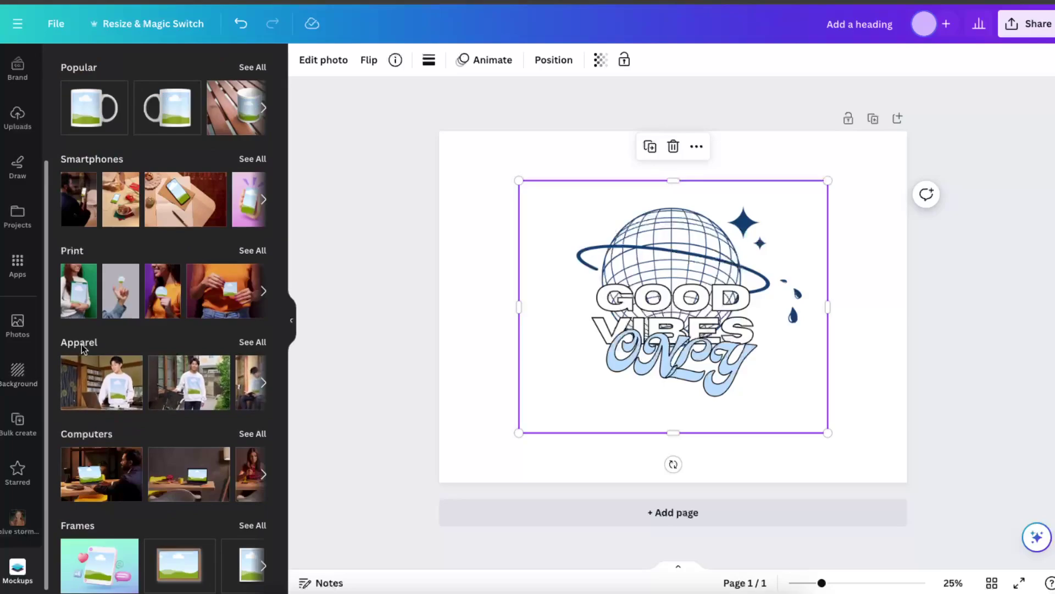
Step: Apply a plain white short-sleeved T-shirt mockup without a model from the Apparel category to the Good Vibes Only graphic
left_click(247, 343)
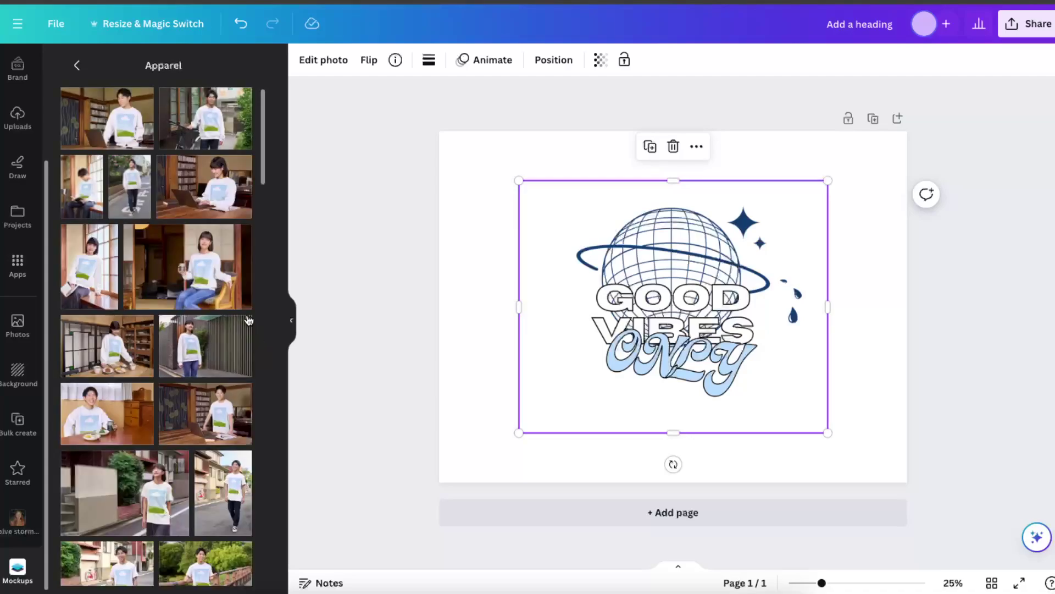
scroll(198, 390, "down", 6)
scroll(199, 390, "down", 10)
scroll(198, 374, "down", 4)
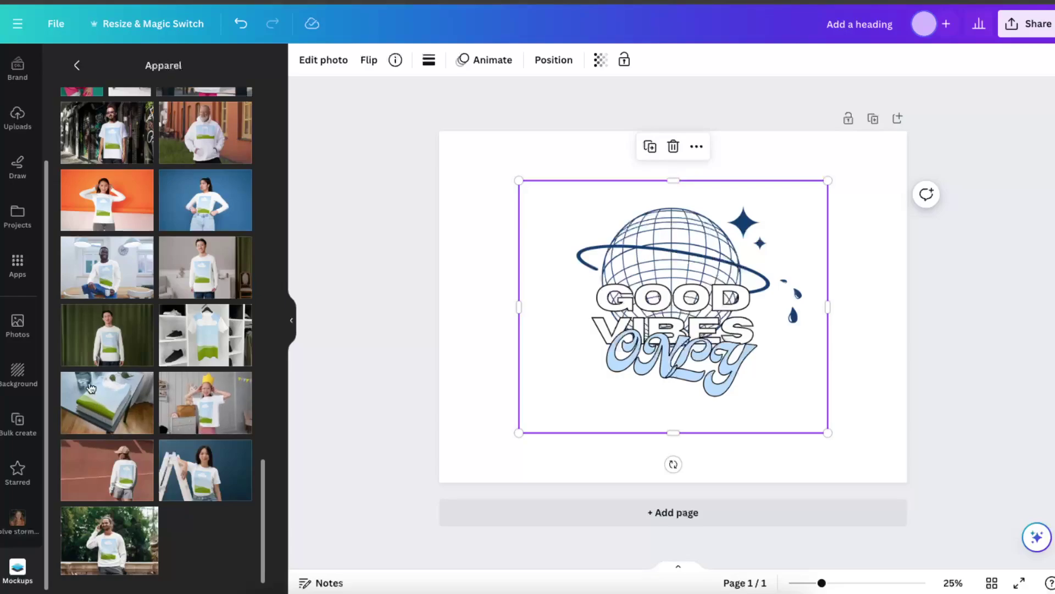
scroll(94, 390, "up", 10)
scroll(92, 385, "up", 3)
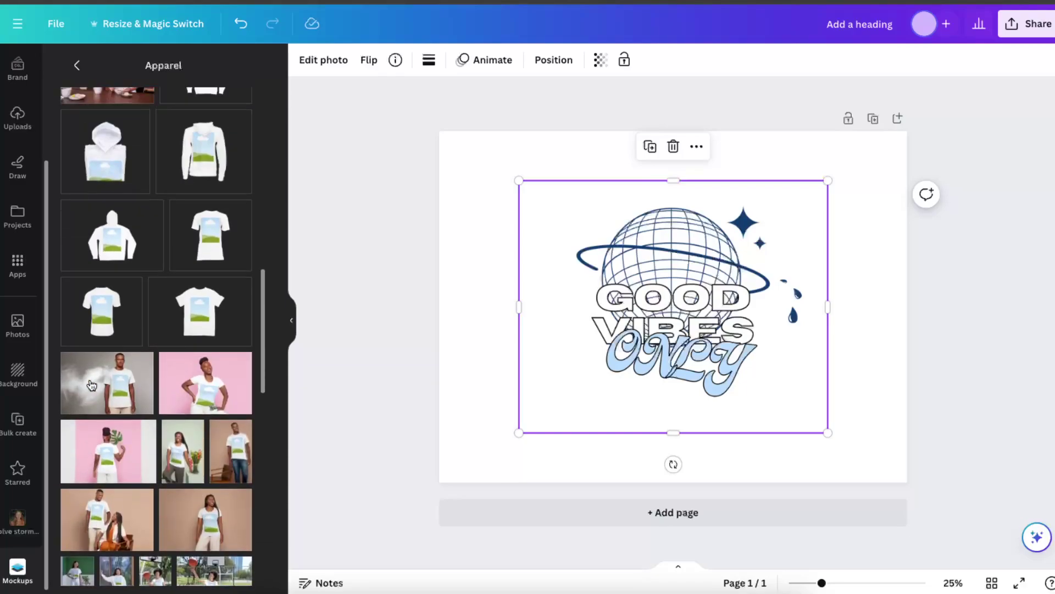
scroll(220, 533, "up", 4)
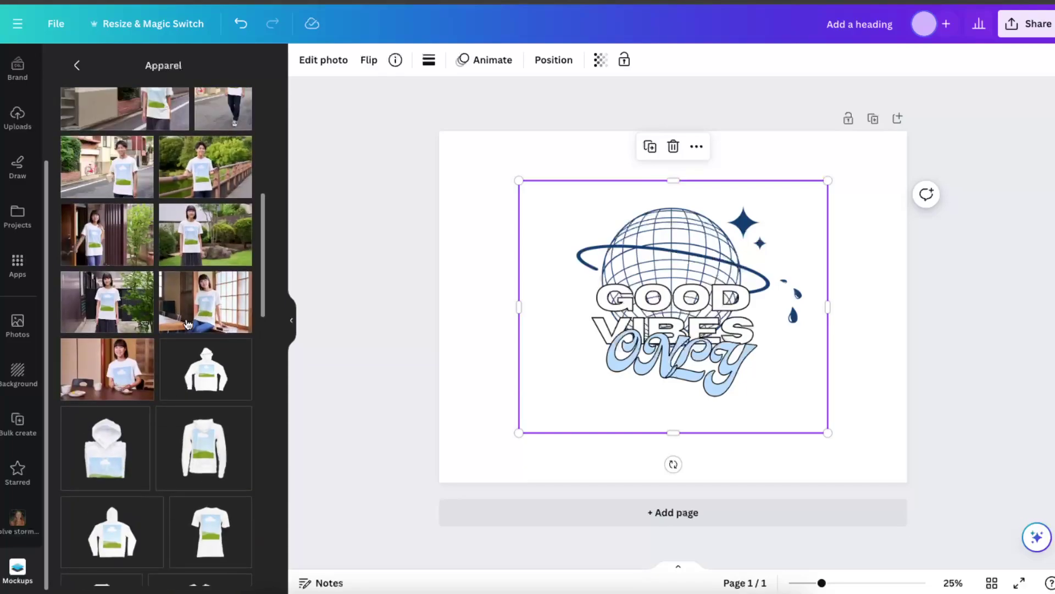
scroll(215, 495, "down", 3)
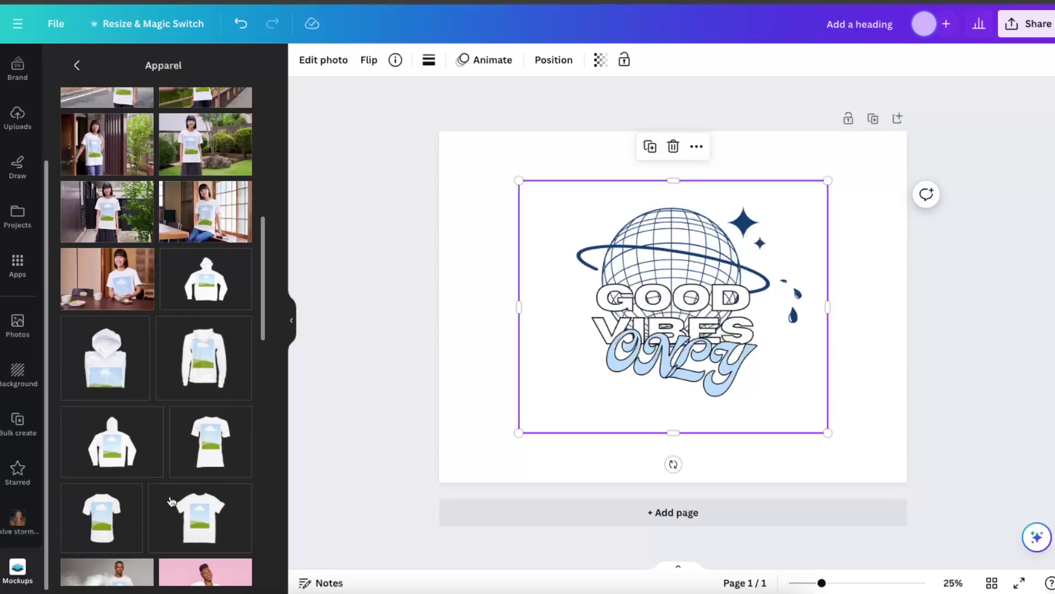
left_click(210, 518)
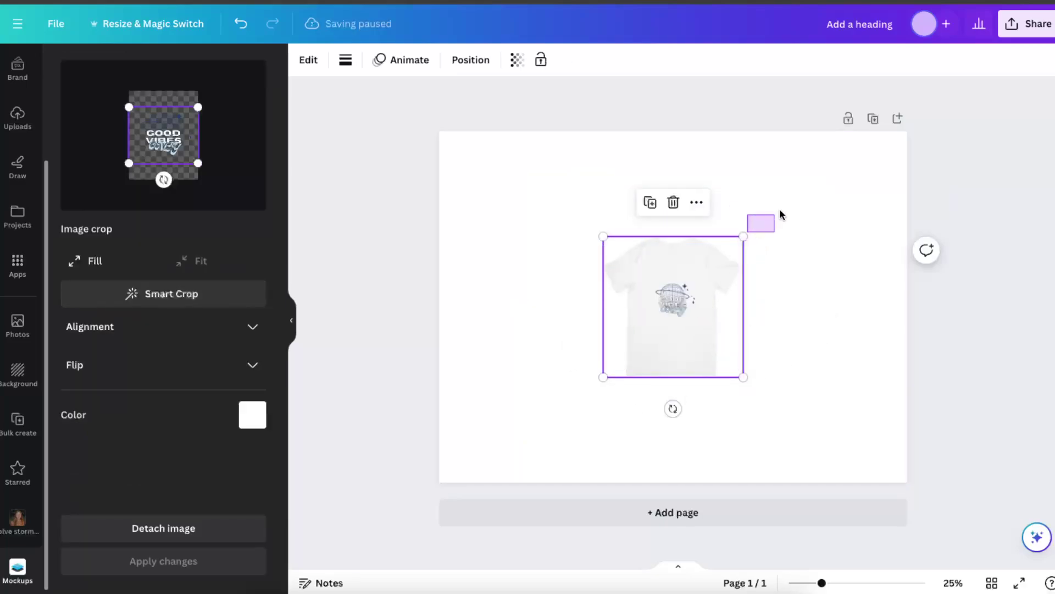
Step: Enlarge the T-shirt mockup to fill most of the page height and centre it on the page
left_click(881, 154)
left_click(737, 249)
left_click_drag(749, 231, 706, 298)
left_click_drag(811, 170, 839, 141)
left_click_drag(763, 196, 749, 210)
Step: Enlarge the Good Vibes Only artwork within the shirt's print area, centre it and apply the changes
left_click_drag(198, 107, 158, 135)
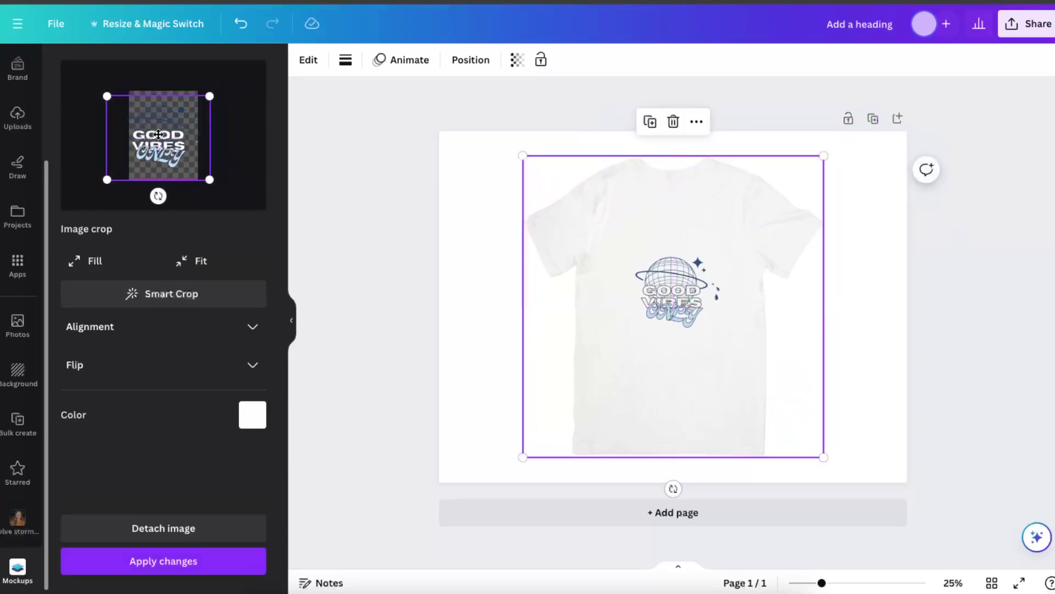
left_click_drag(215, 94, 173, 119)
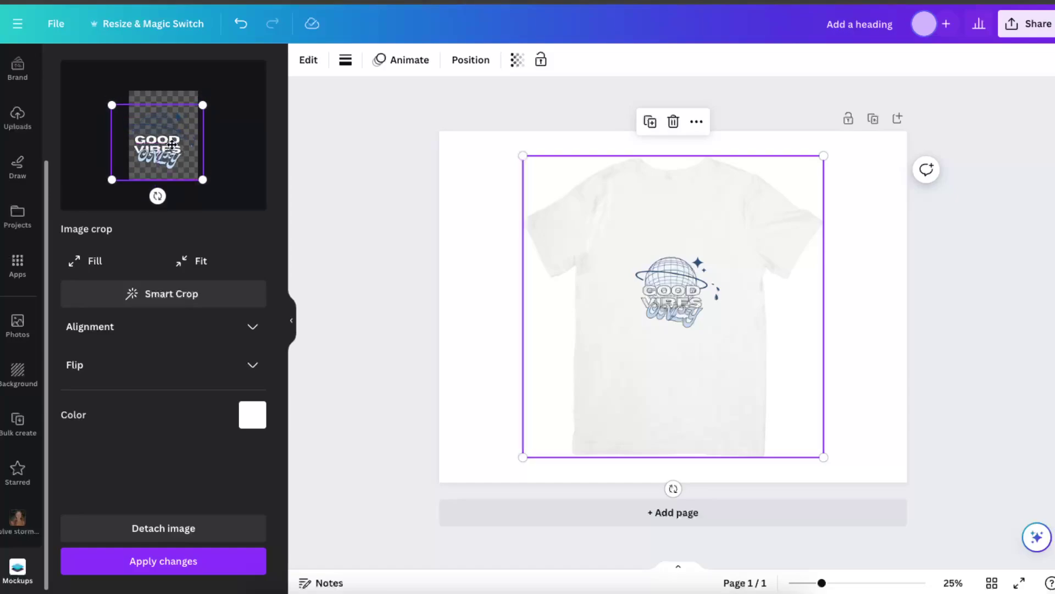
left_click(225, 560)
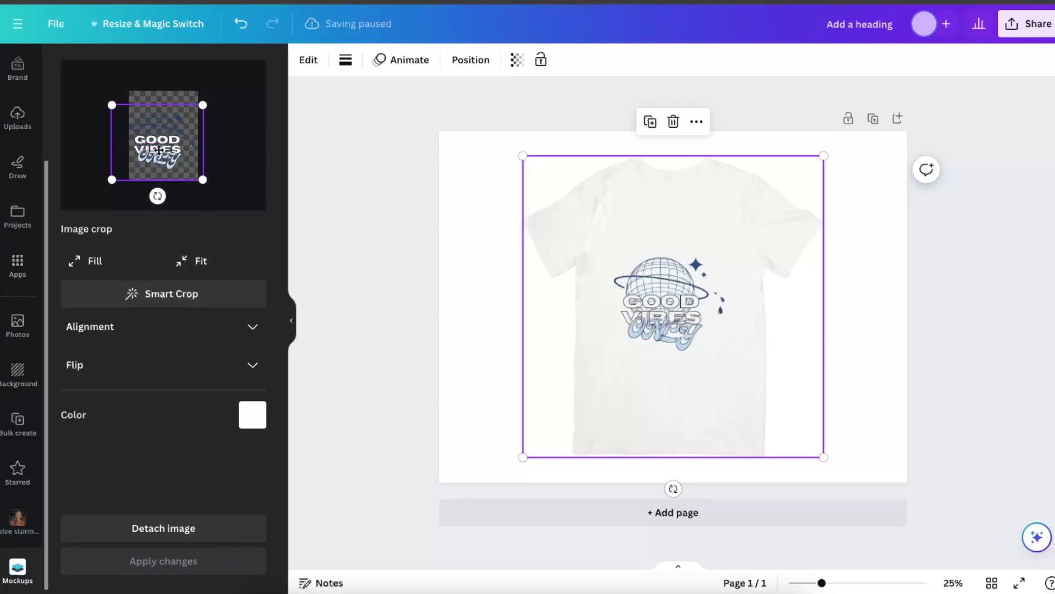
left_click_drag(158, 150, 165, 143)
left_click(209, 557)
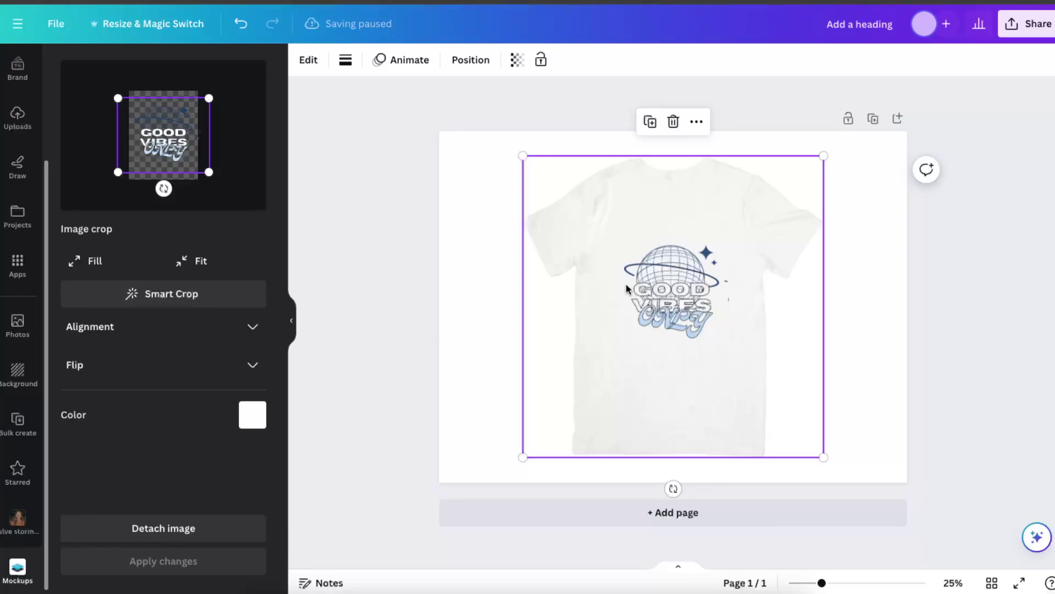
left_click_drag(208, 172, 180, 150)
left_click(180, 560)
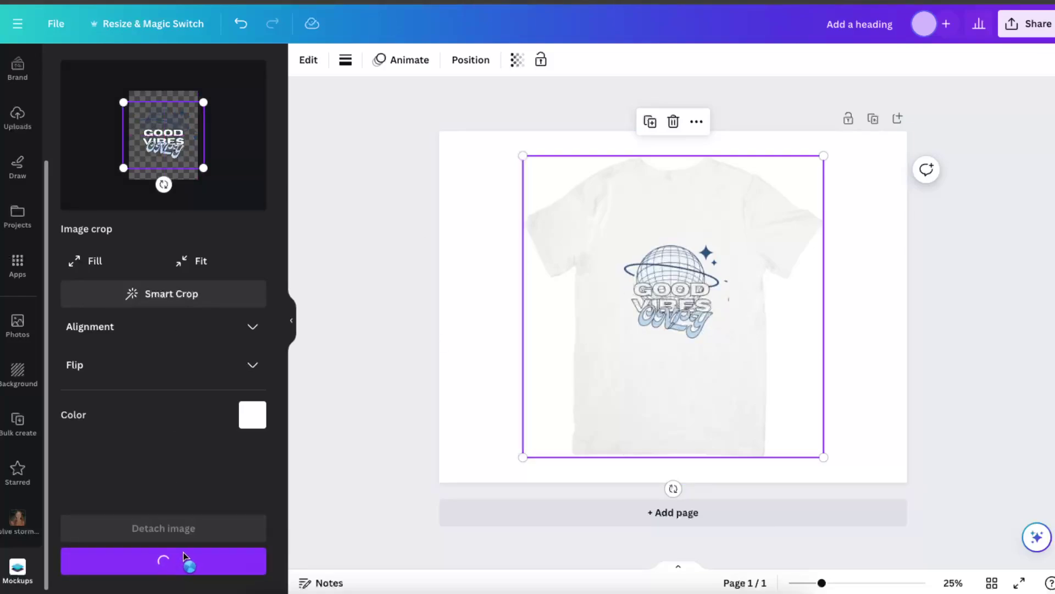
Step: Recolour the T-shirt mockup with the light blue photo colour and apply the change
left_click(252, 417)
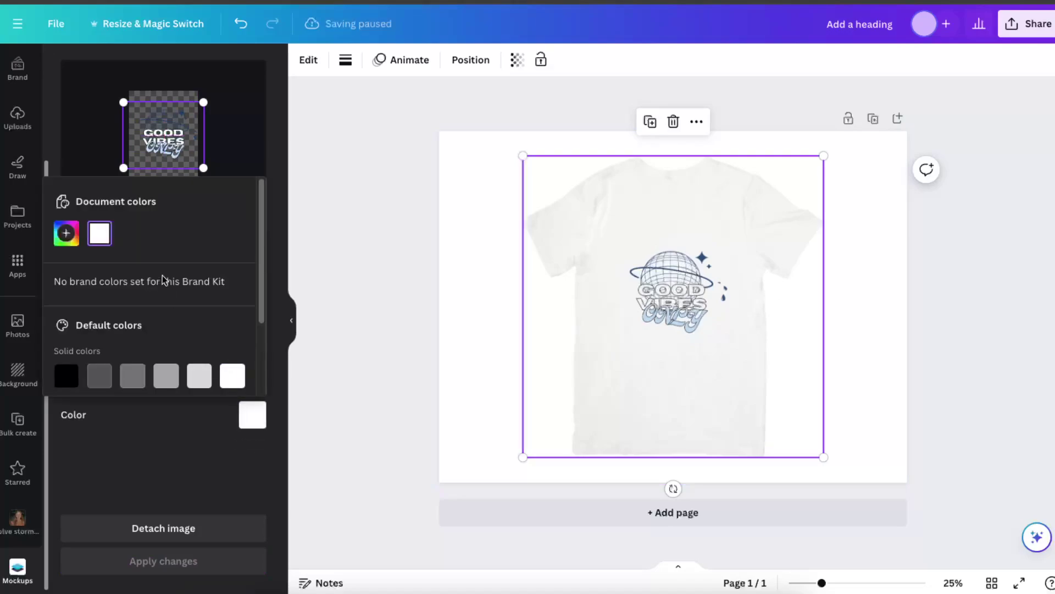
scroll(153, 314, "down", 2)
left_click(67, 273)
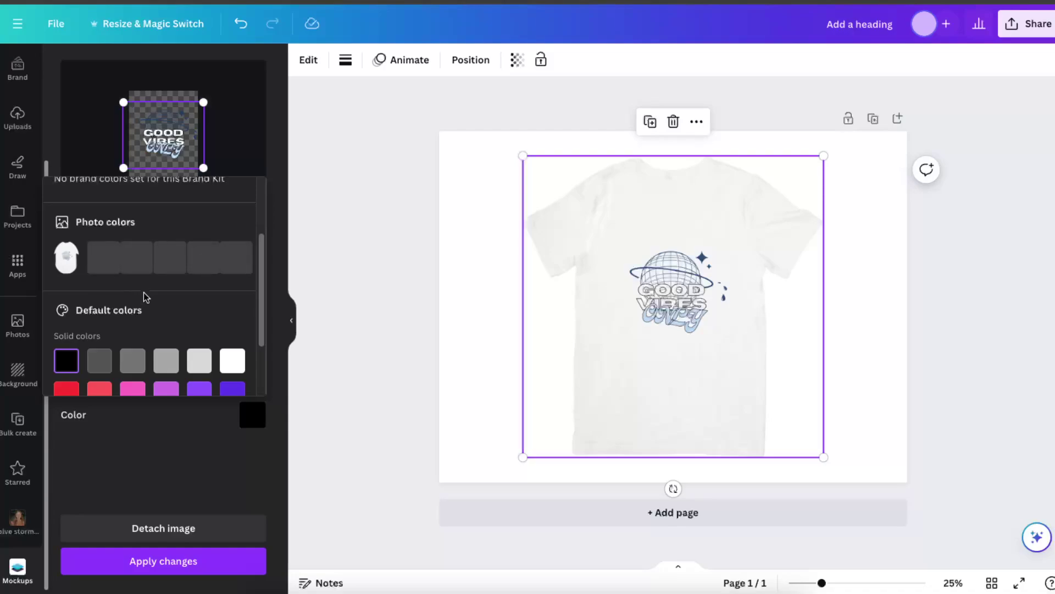
left_click(99, 279)
left_click(166, 279)
left_click(190, 284)
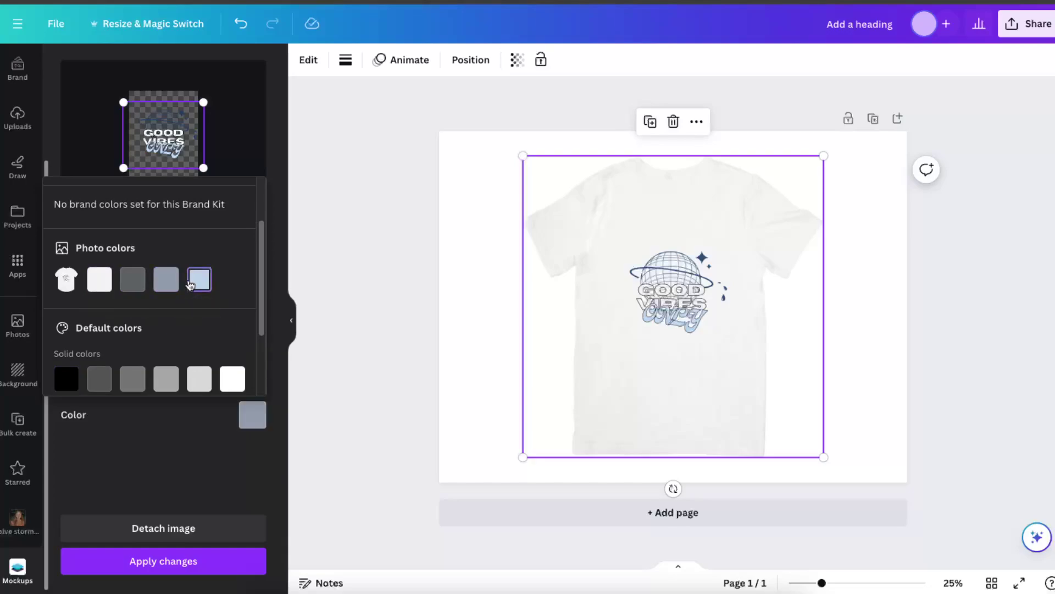
scroll(190, 284, "down", 2)
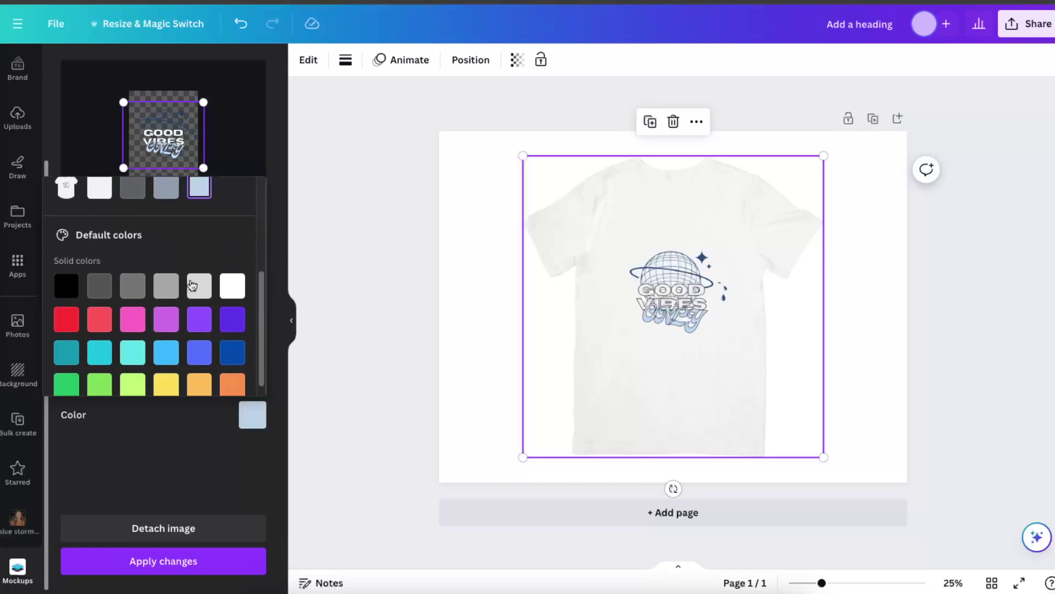
left_click(201, 572)
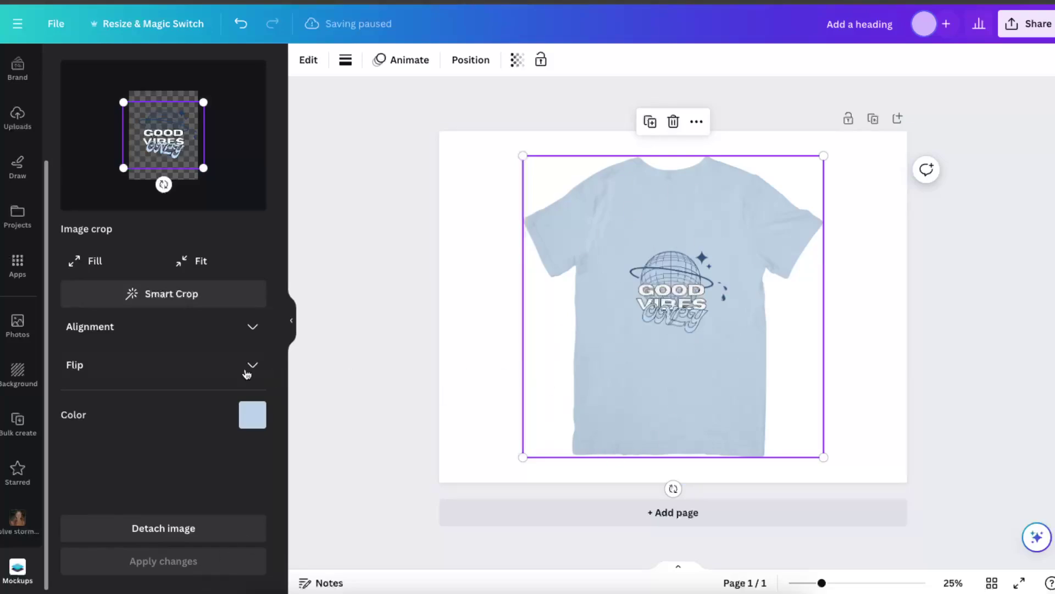
Step: Set the T-shirt mockup's colour to black, apply the change and deselect the mockup
left_click(253, 424)
scroll(131, 358, "down", 1)
scroll(130, 359, "down", 3)
left_click(66, 272)
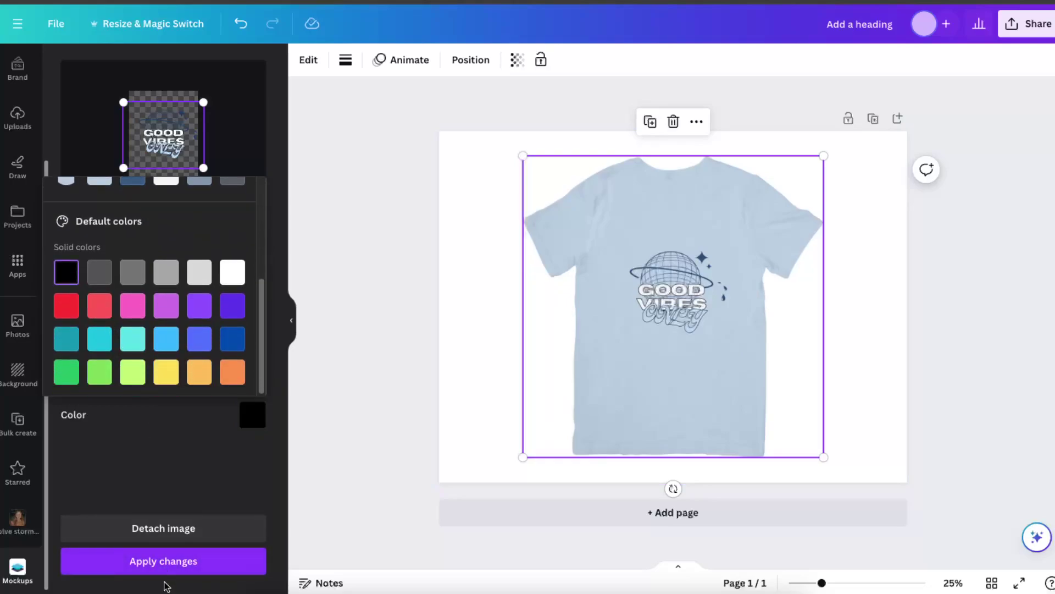
left_click(165, 563)
left_click(843, 333)
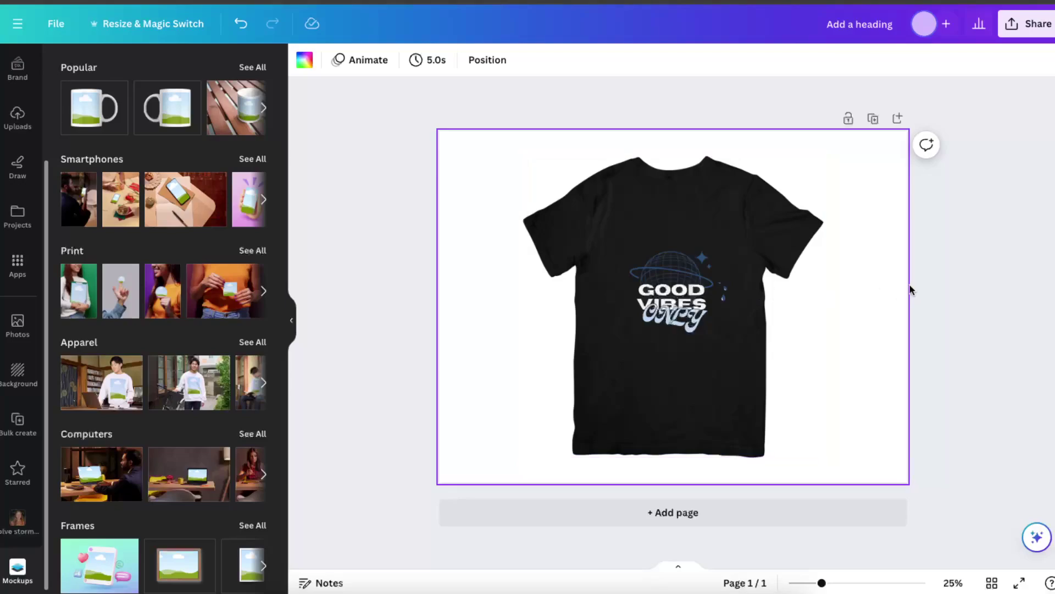
left_click(565, 399)
left_click(849, 269)
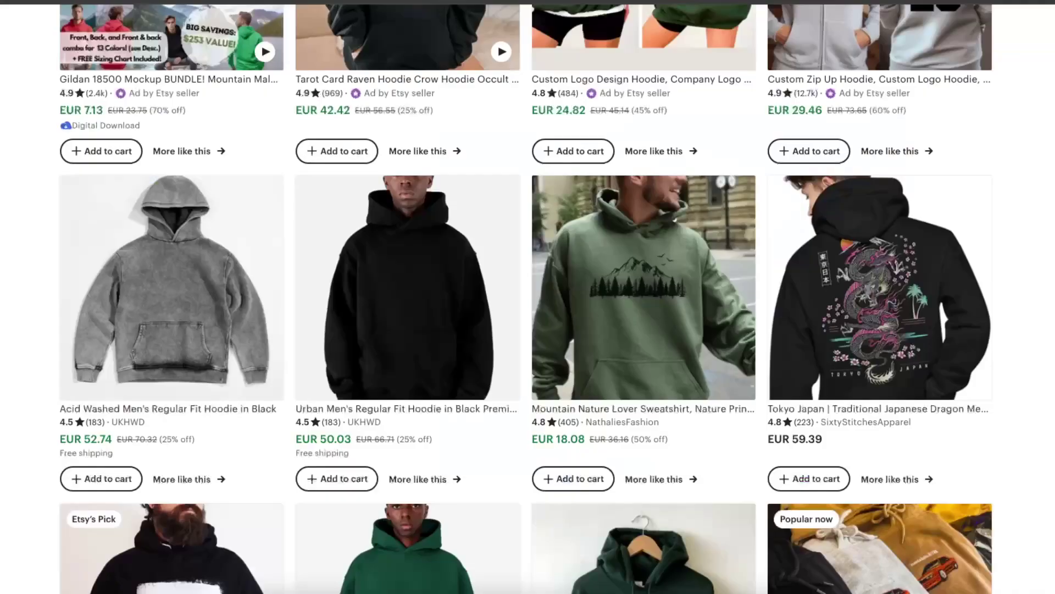
Step: Switch to Etsy and browse the hoodie listings to examine how their product photos present the designs
scroll(1013, 303, "down", 5)
scroll(1016, 309, "down", 3)
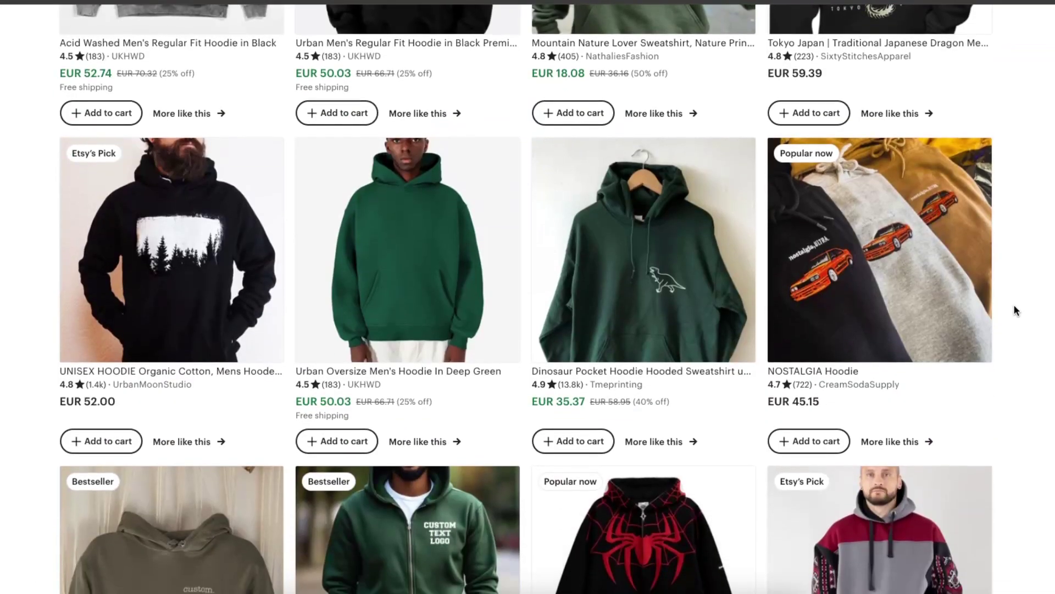
scroll(1014, 308, "down", 3)
scroll(1013, 307, "up", 5)
scroll(279, 255, "down", 5)
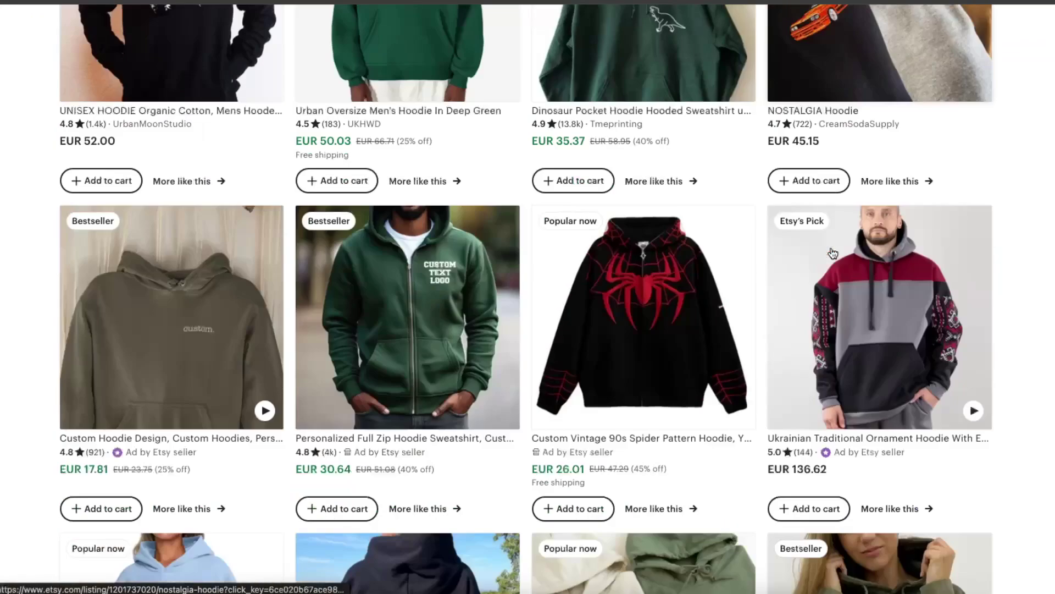
scroll(291, 323, "down", 4)
scroll(115, 191, "up", 4)
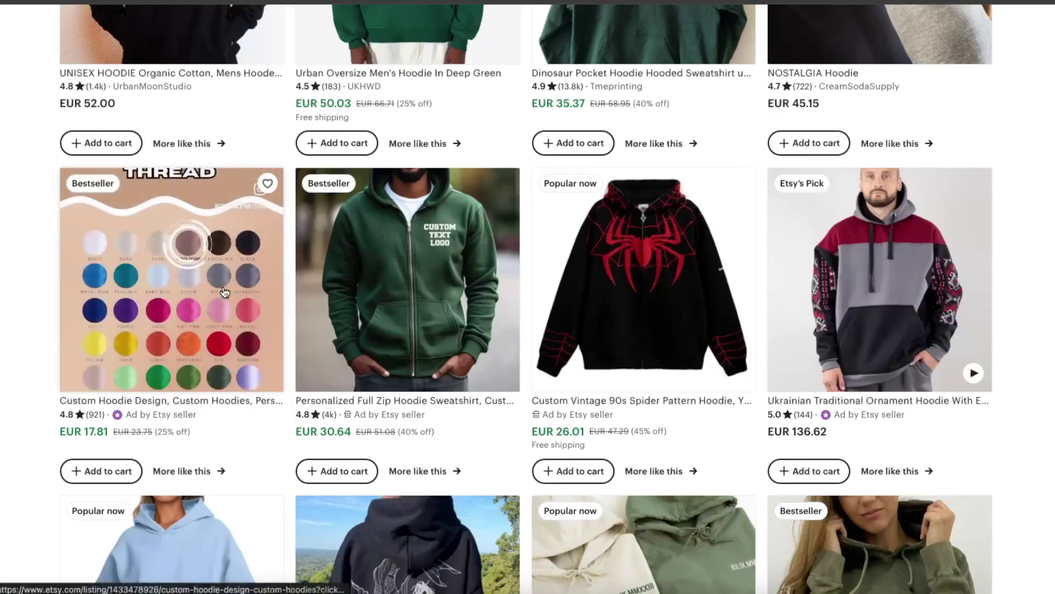
left_click(225, 292)
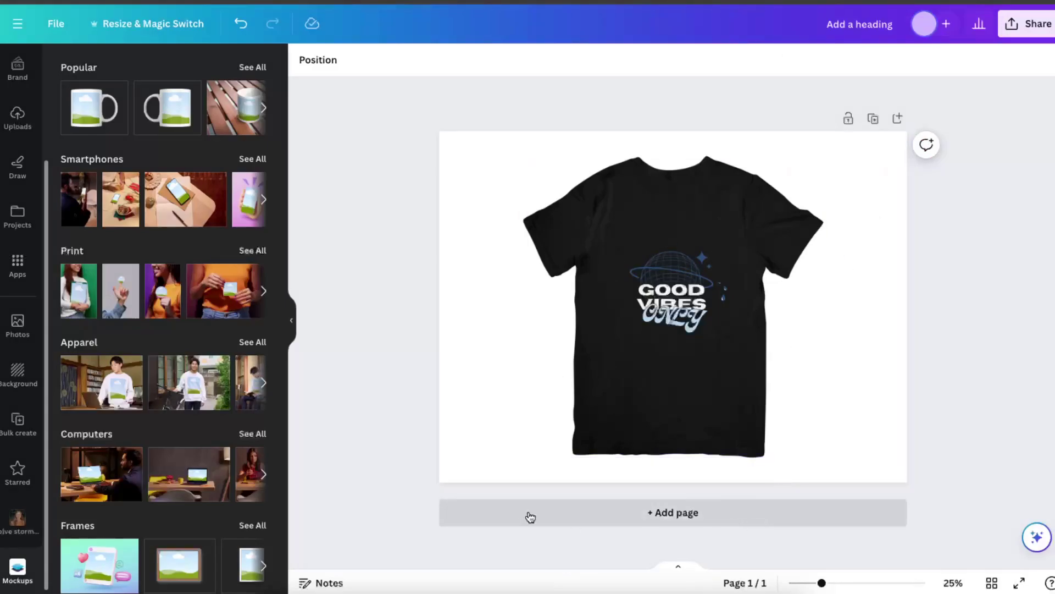
Step: Switch back to Canva and set the page background behind the black T-shirt to the light grey default solid colour
left_click(451, 182)
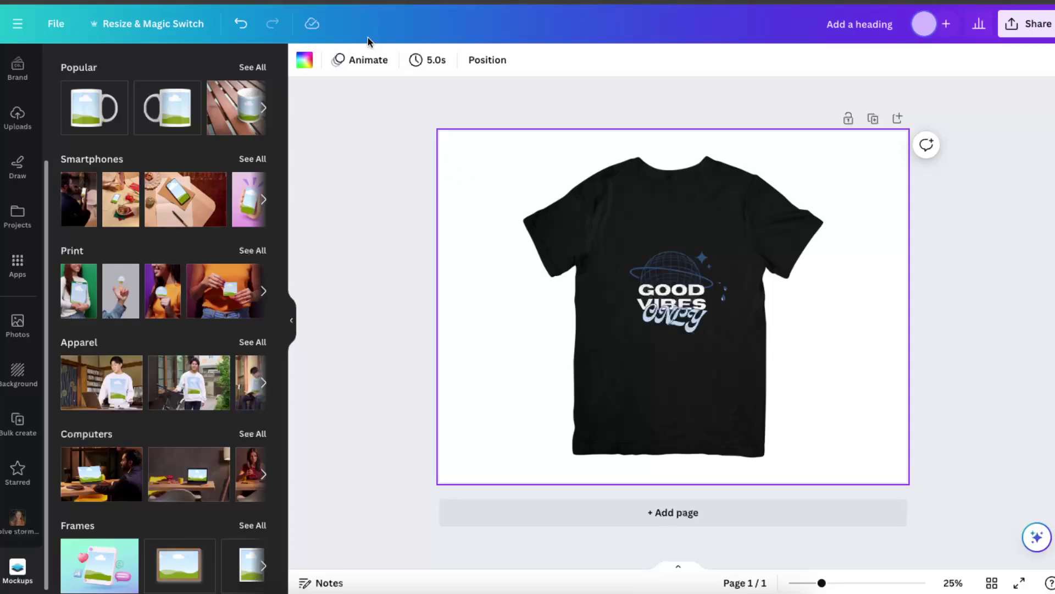
left_click(304, 59)
left_click(218, 313)
left_click(217, 486)
left_click(142, 486)
scroll(220, 385, "down", 2)
left_click(247, 306)
left_click(220, 301)
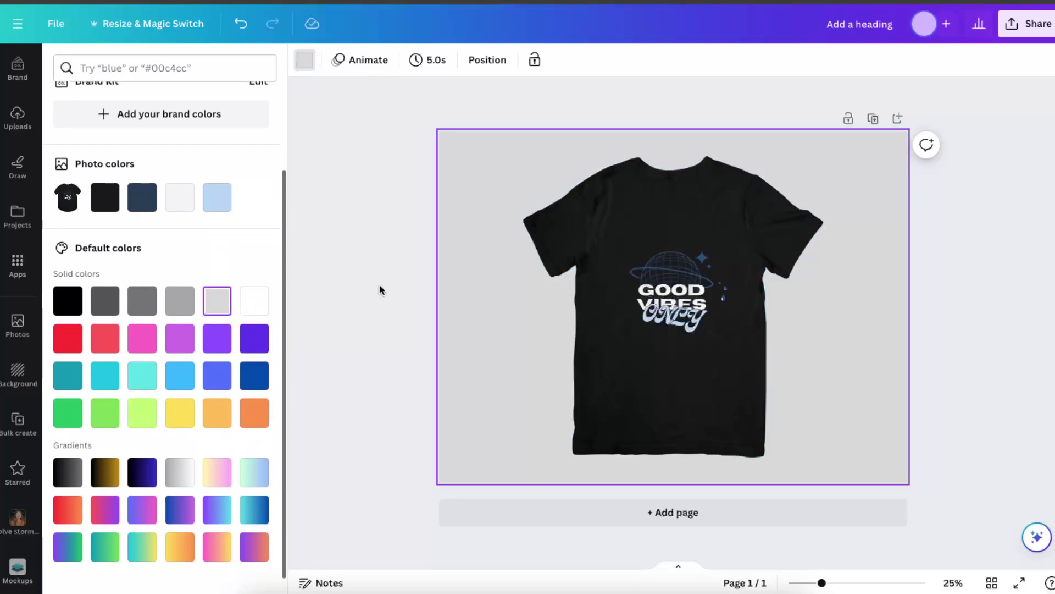
left_click(380, 284)
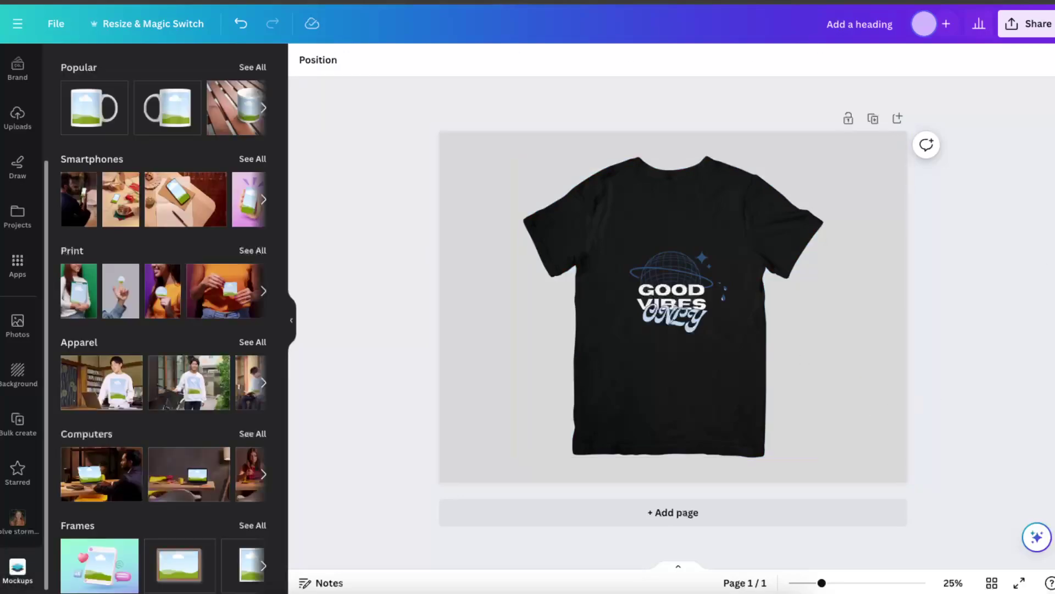
Step: Add a second page and search the element photos for tshirt, narrowing the results to the Tshirt mockup suggestion
scroll(18, 137, "up", 3)
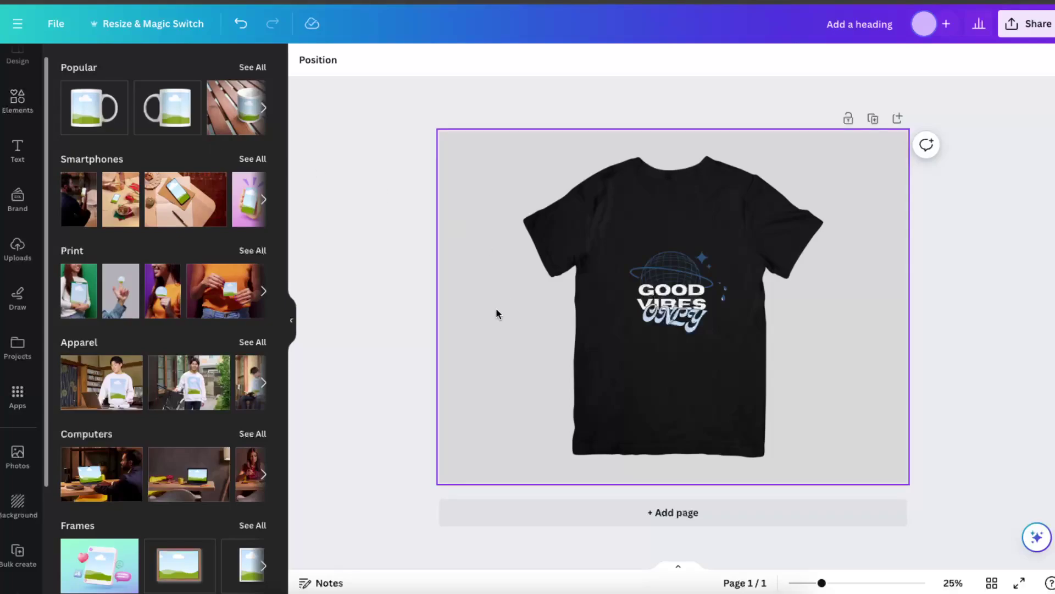
left_click(511, 509)
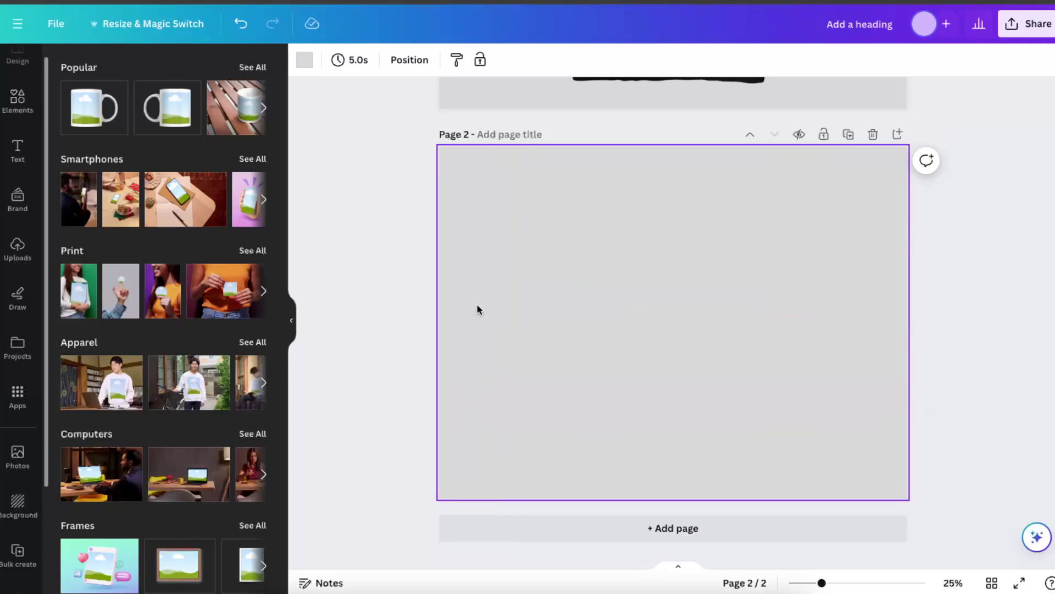
left_click(18, 102)
left_click(122, 66)
triple_click(122, 66)
type("tshirt")
key("Return")
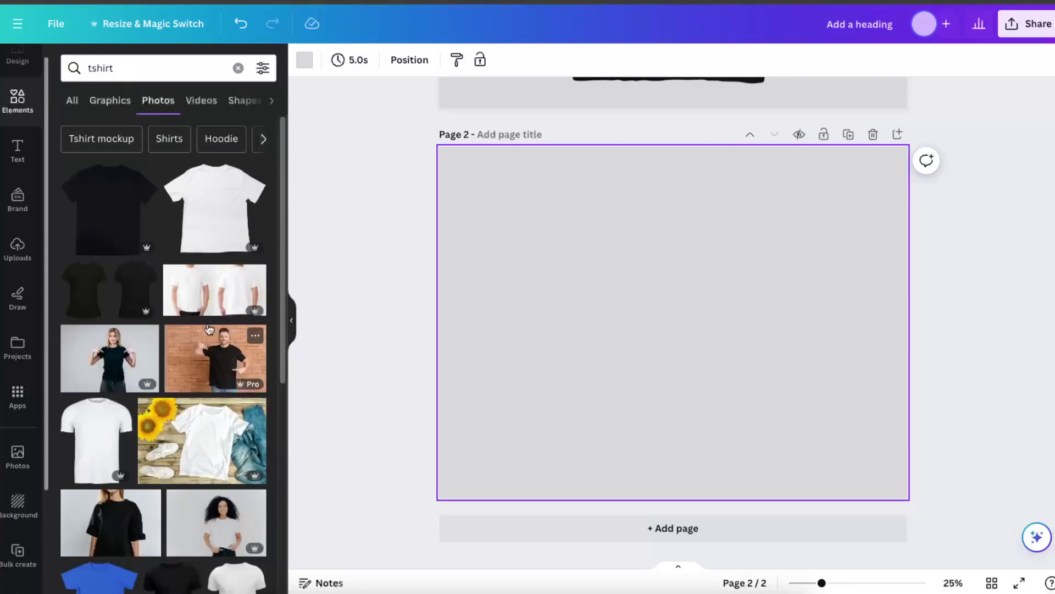
left_click(100, 144)
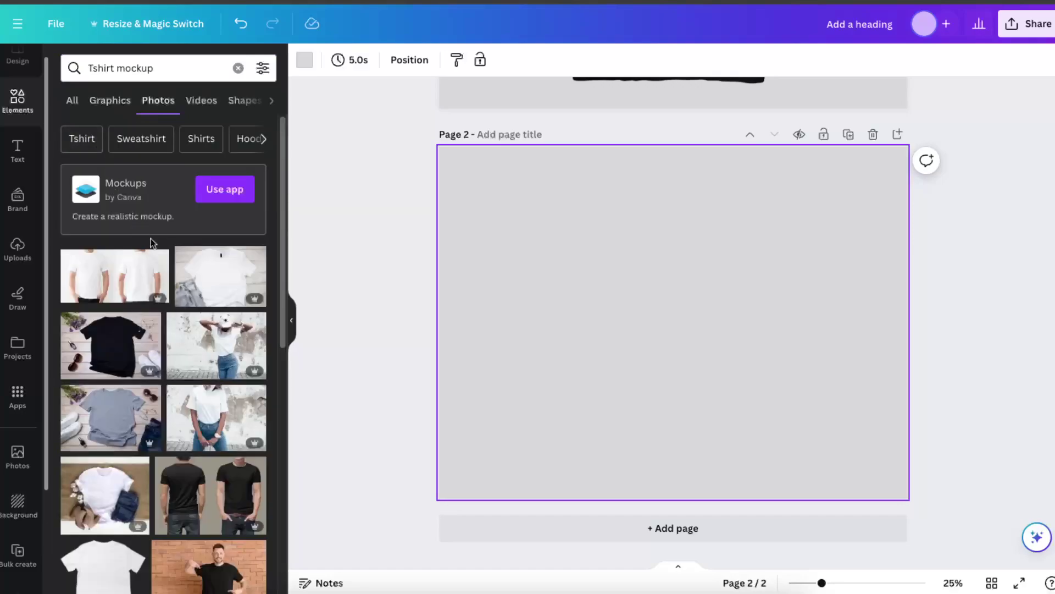
Step: Browse the mockup photos and fill page 2 with the picture showing a white T-shirt from the front and back
scroll(148, 196, "down", 2)
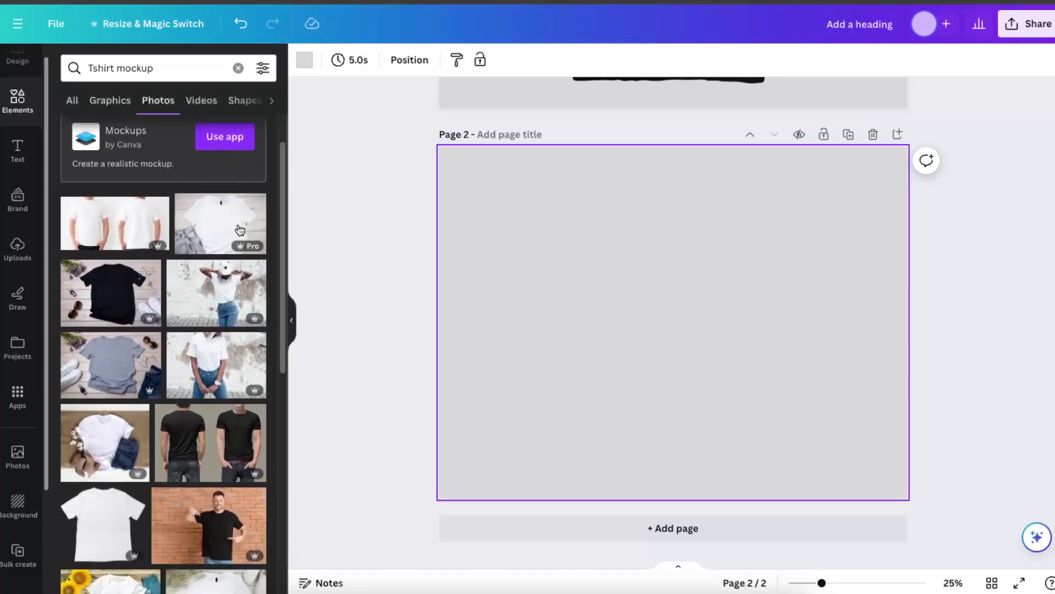
scroll(84, 206, "up", 2)
scroll(154, 266, "down", 2)
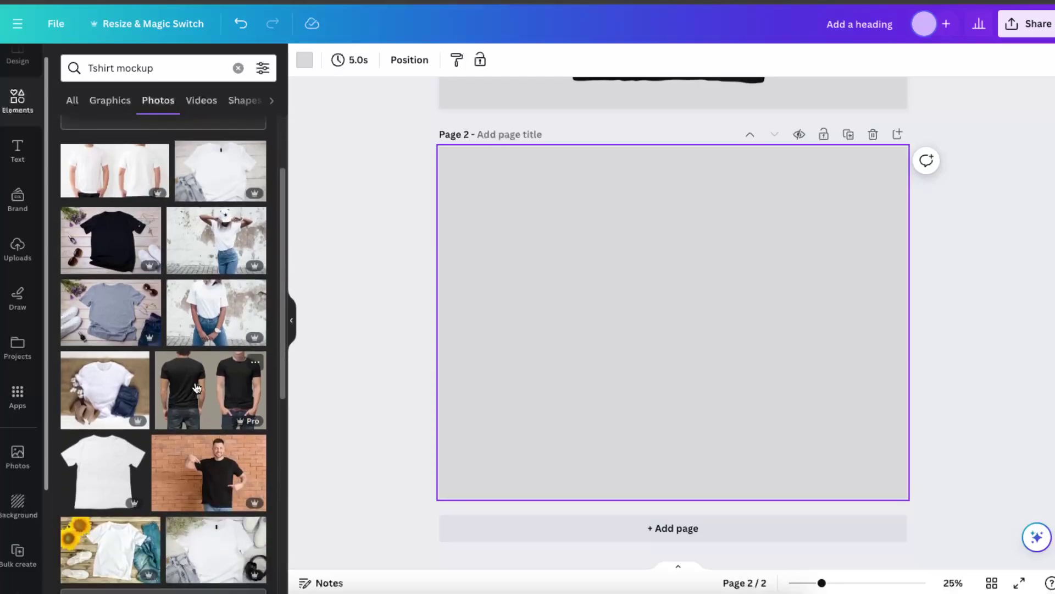
scroll(205, 450, "down", 6)
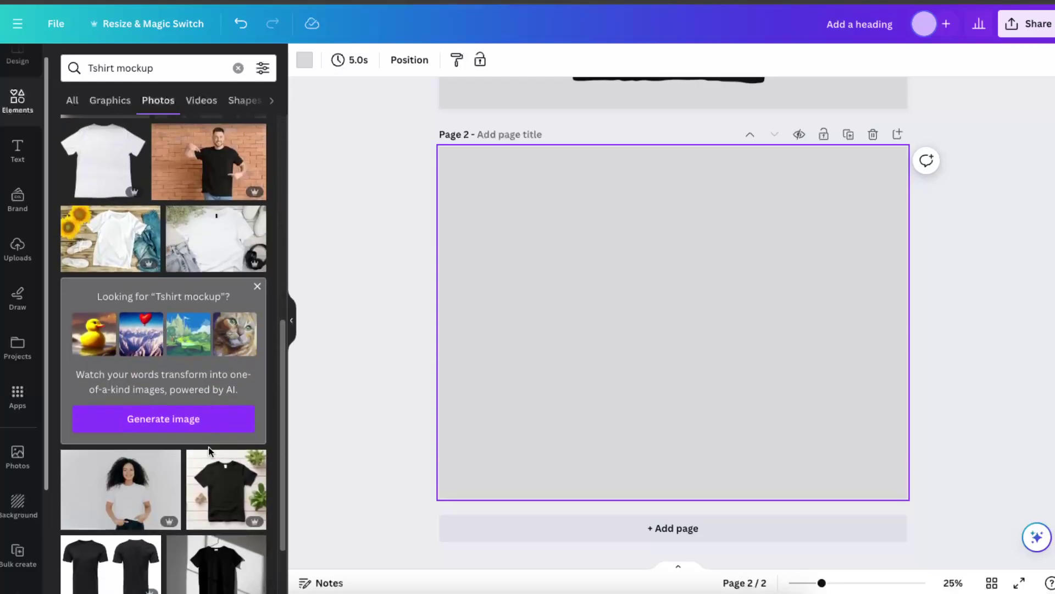
scroll(208, 450, "down", 3)
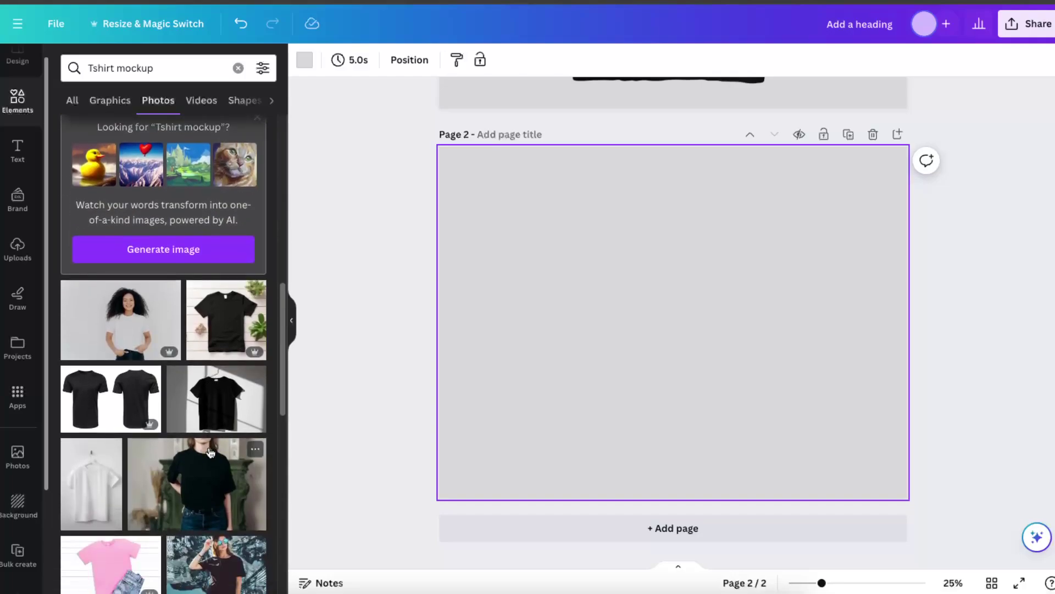
scroll(212, 473, "up", 9)
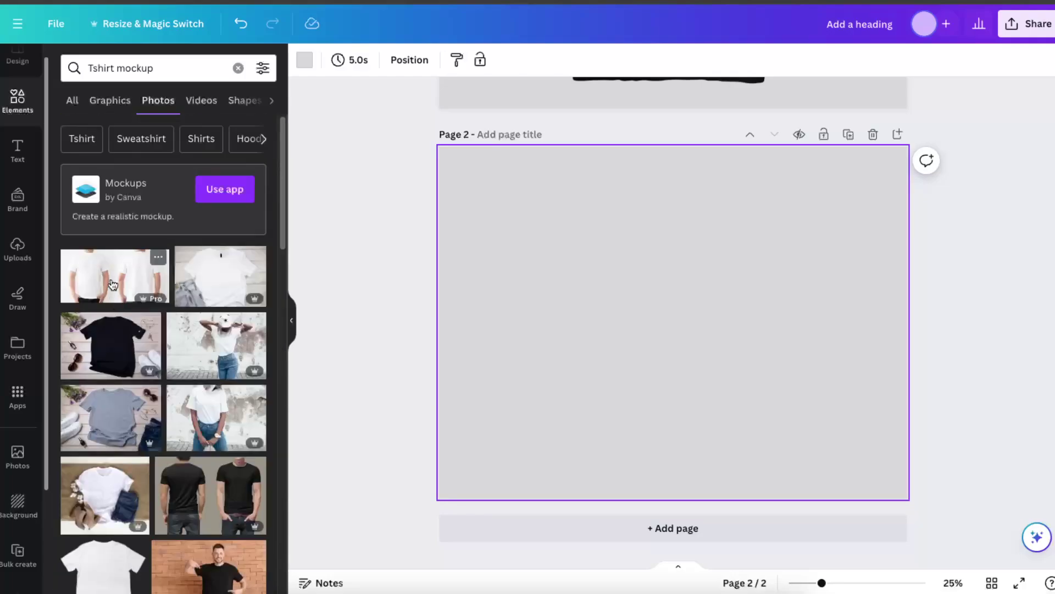
left_click(113, 284)
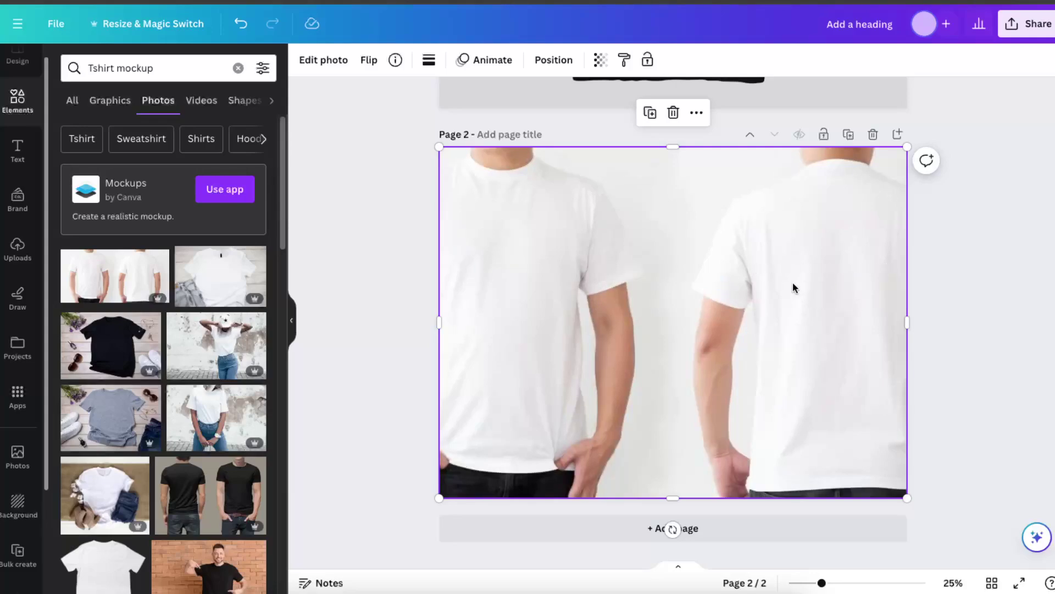
left_click(950, 272)
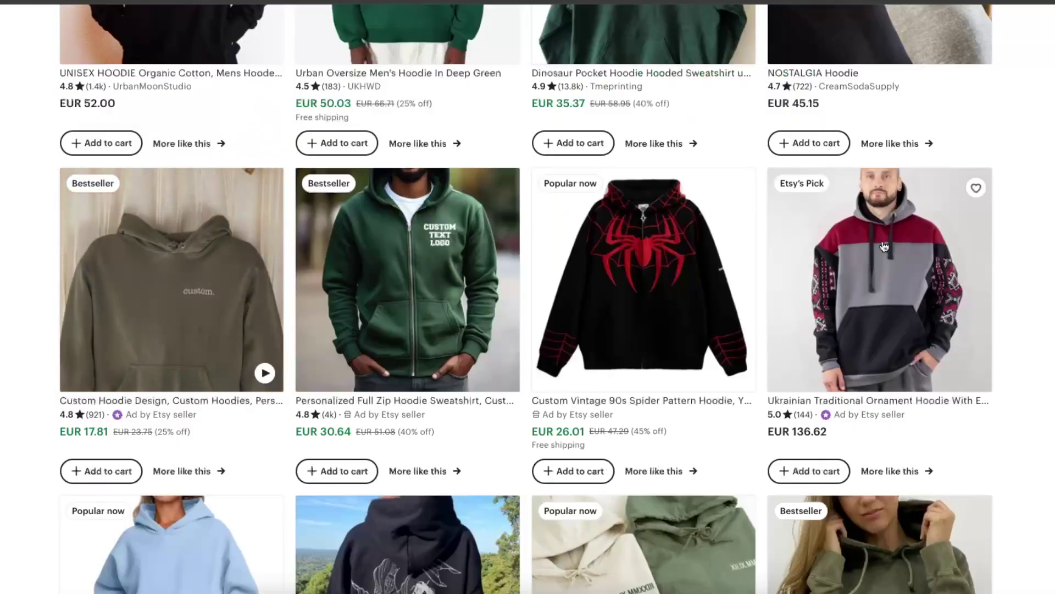
Step: Switch to Etsy and examine how the hoodie listing photos present front and back designs
scroll(830, 330, "down", 2)
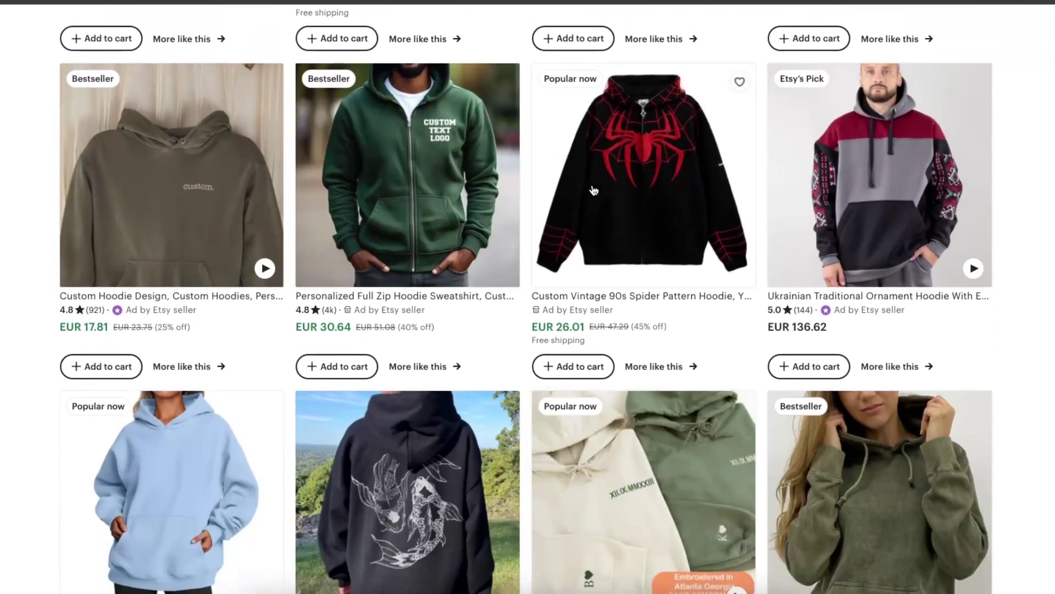
scroll(680, 238, "down", 4)
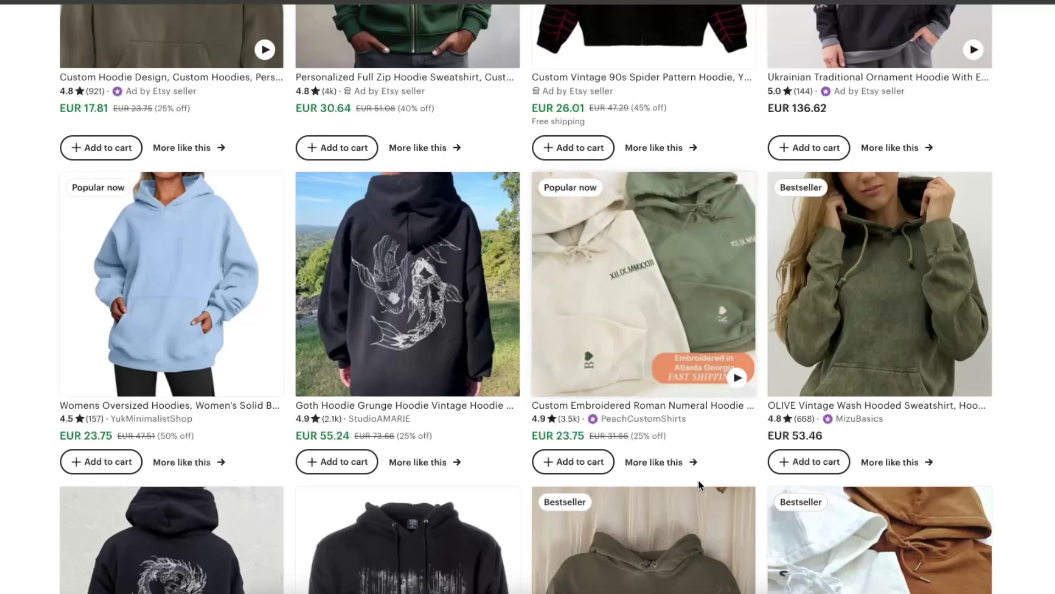
scroll(709, 474, "up", 10)
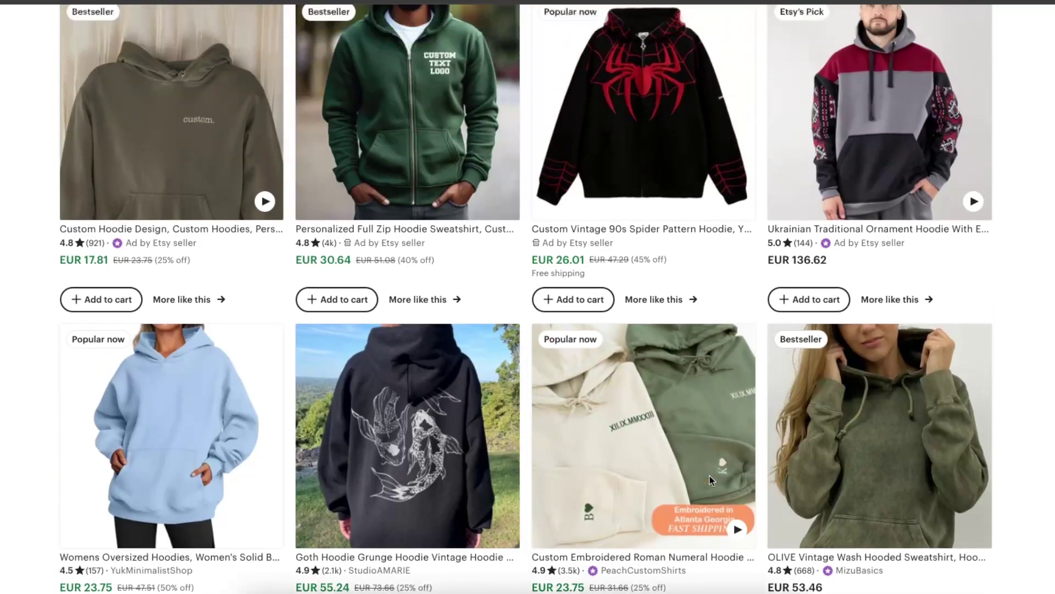
scroll(1002, 358, "up", 5)
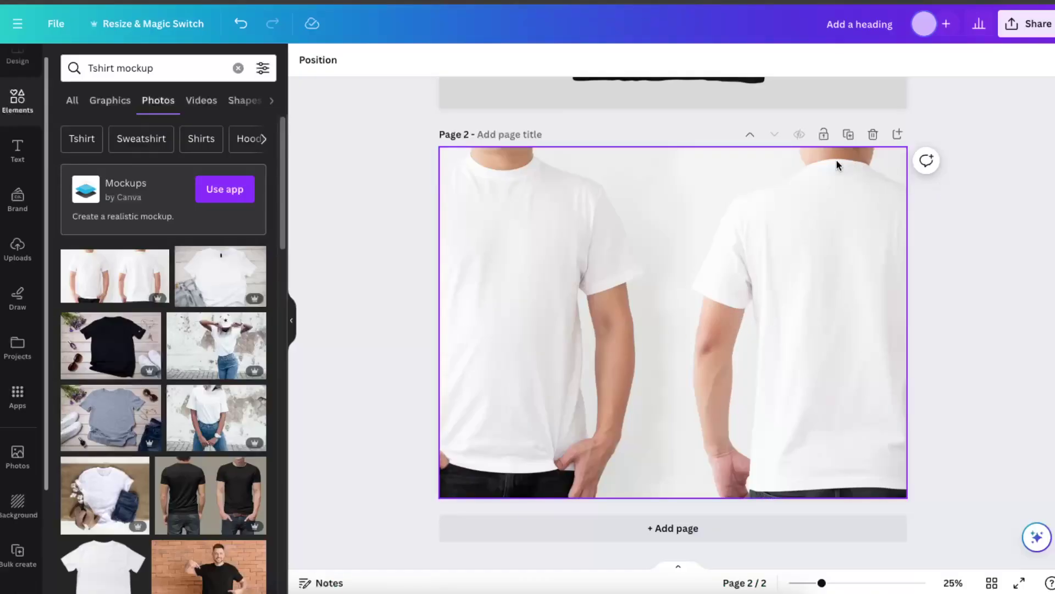
Step: Switch back to Canva and delete the front-and-back white T-shirt photo from page 2
left_click(553, 134)
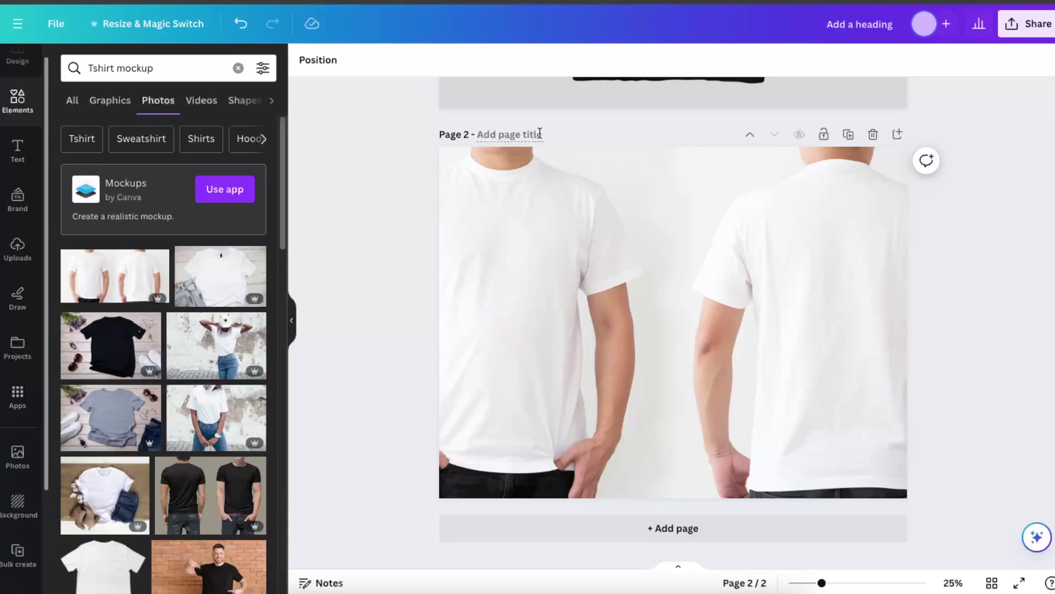
left_click_drag(585, 148, 813, 494)
left_click_drag(520, 122, 840, 507)
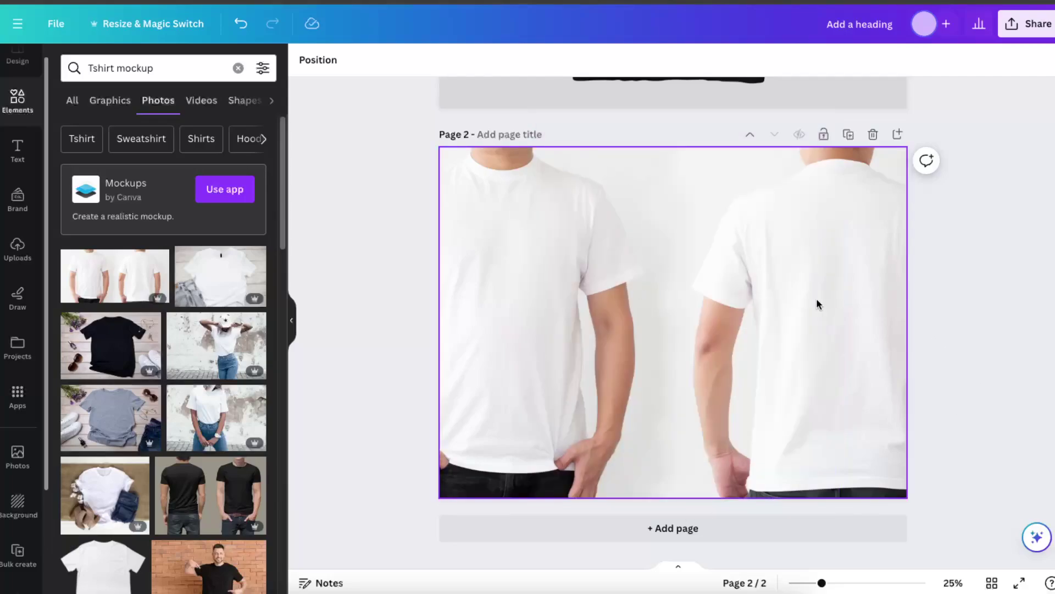
left_click(760, 318)
key("Delete")
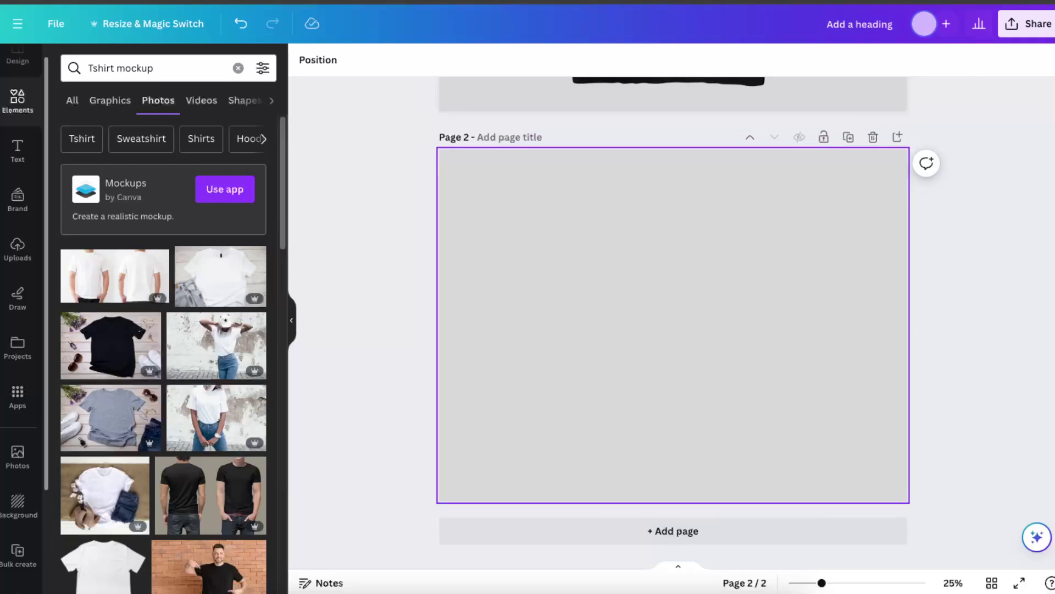
Step: Fill page 2 with the flat-lay photo of a white T-shirt surrounded by jeans, white shoes and black headphones
scroll(250, 333, "down", 5)
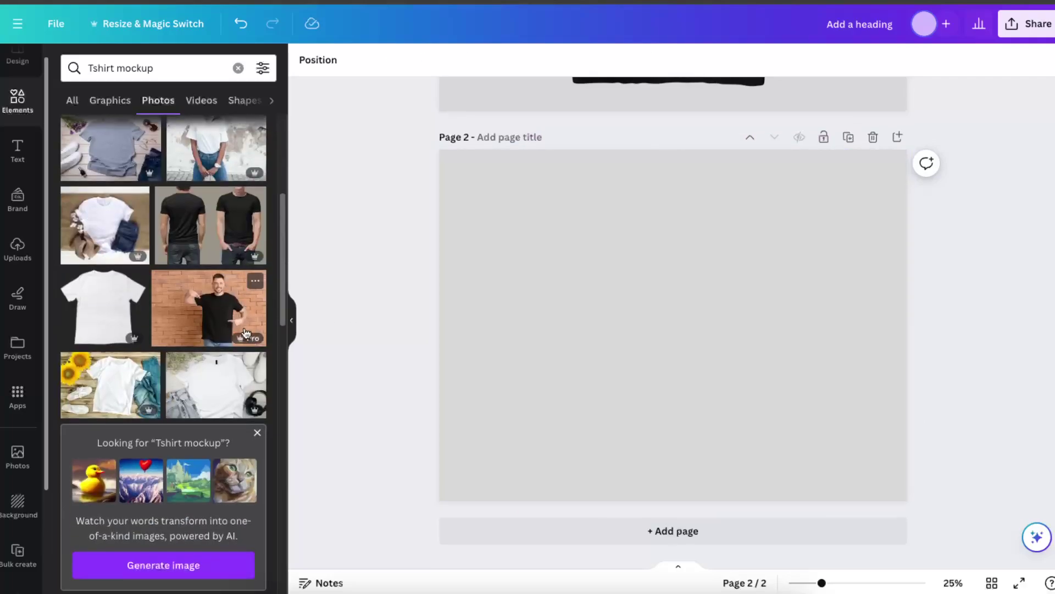
scroll(246, 333, "down", 2)
left_click_drag(220, 277, 444, 234)
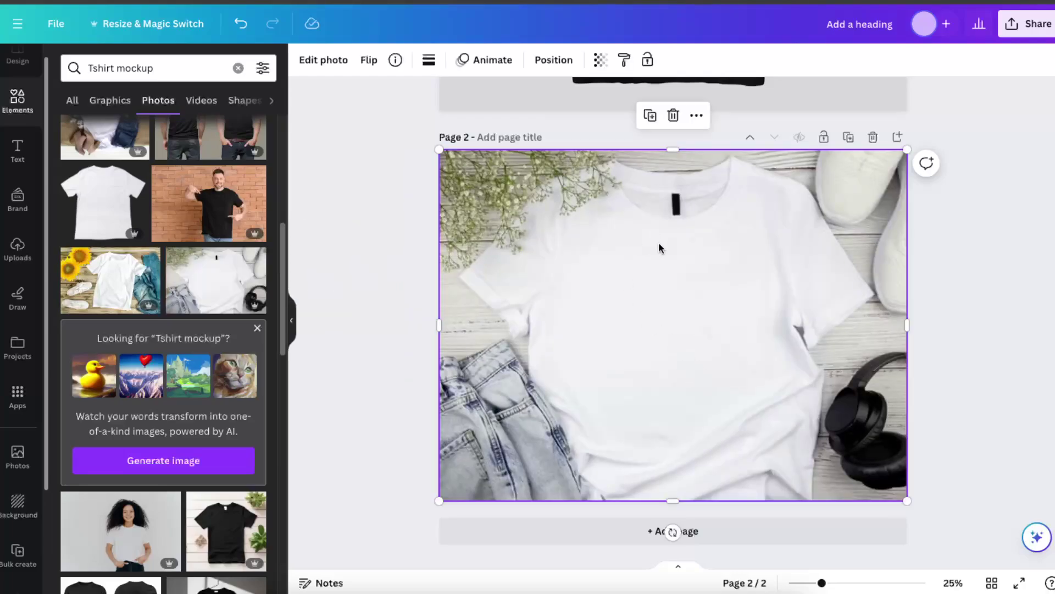
Step: Add the Good Vibes Only graphic from the solve storm youtube folder, shrink it slightly and centre it on the white T-shirt's chest
scroll(679, 306, "up", 5)
scroll(680, 369, "down", 5)
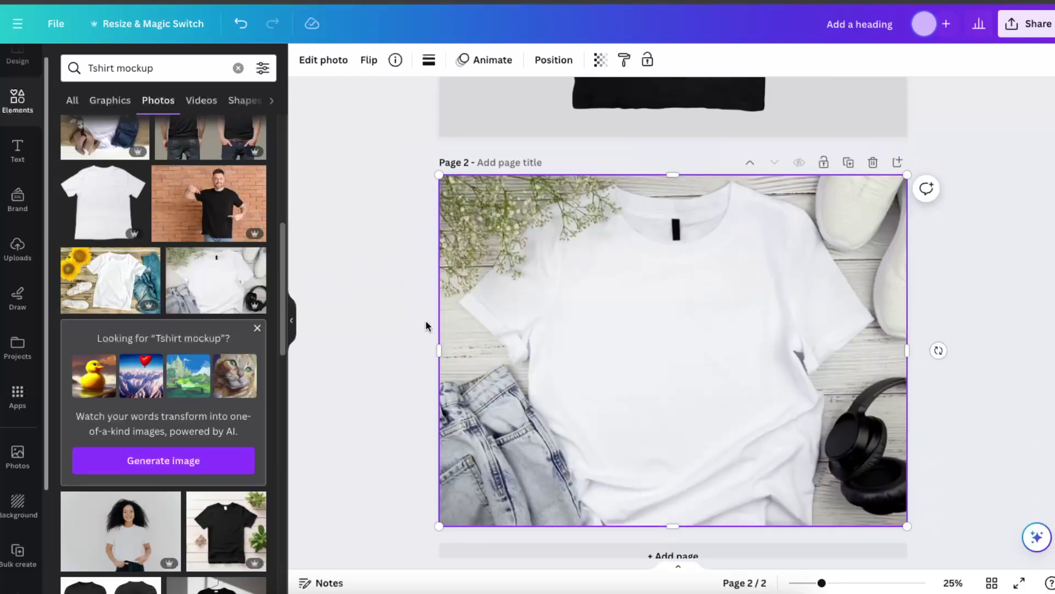
scroll(5, 490, "down", 1)
scroll(6, 489, "down", 1)
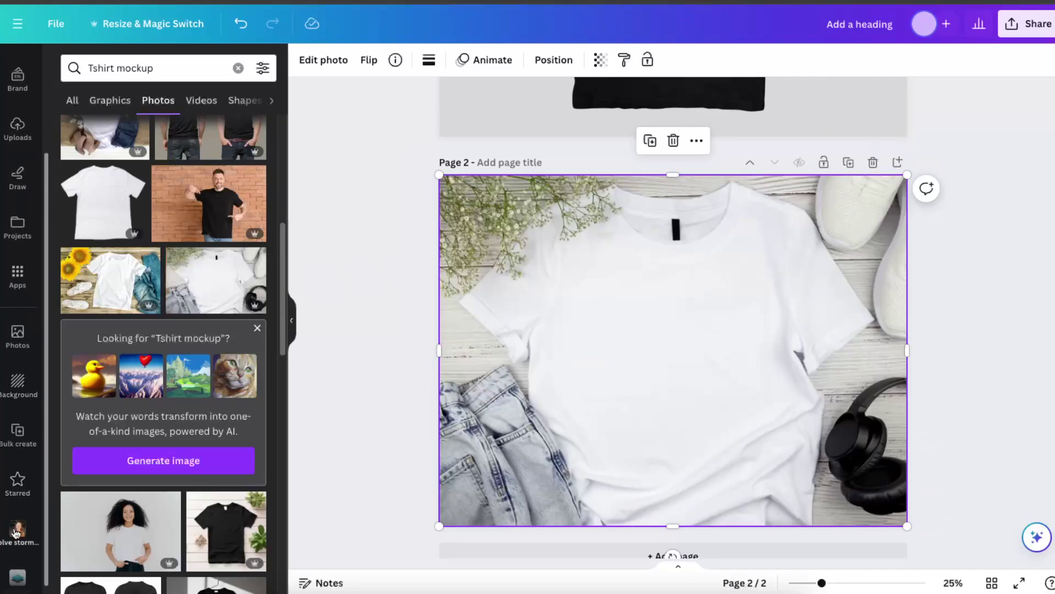
left_click(18, 529)
left_click(212, 190)
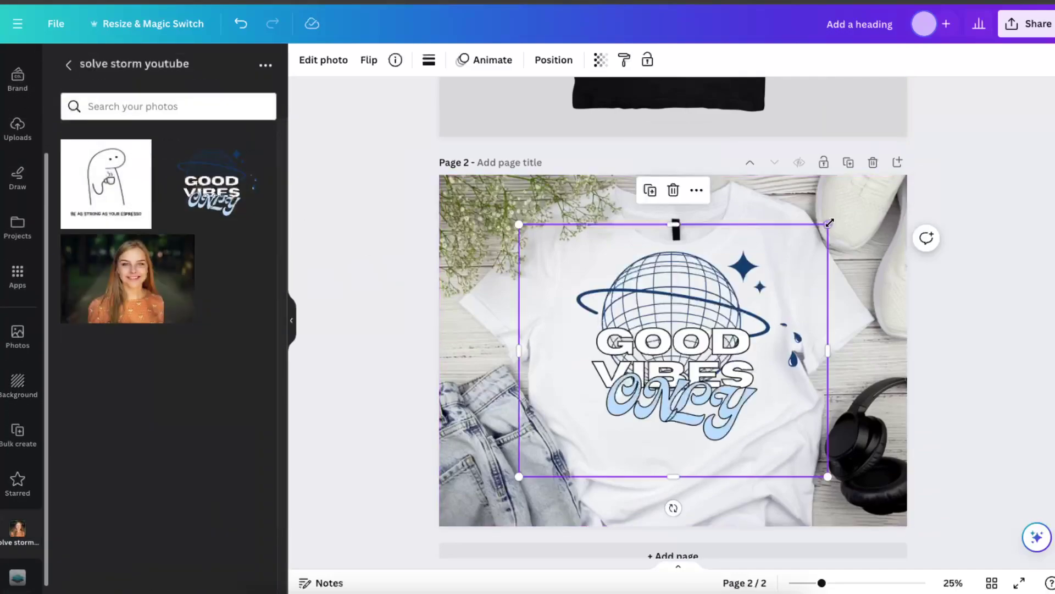
left_click_drag(829, 223, 780, 261)
left_click_drag(649, 371, 662, 362)
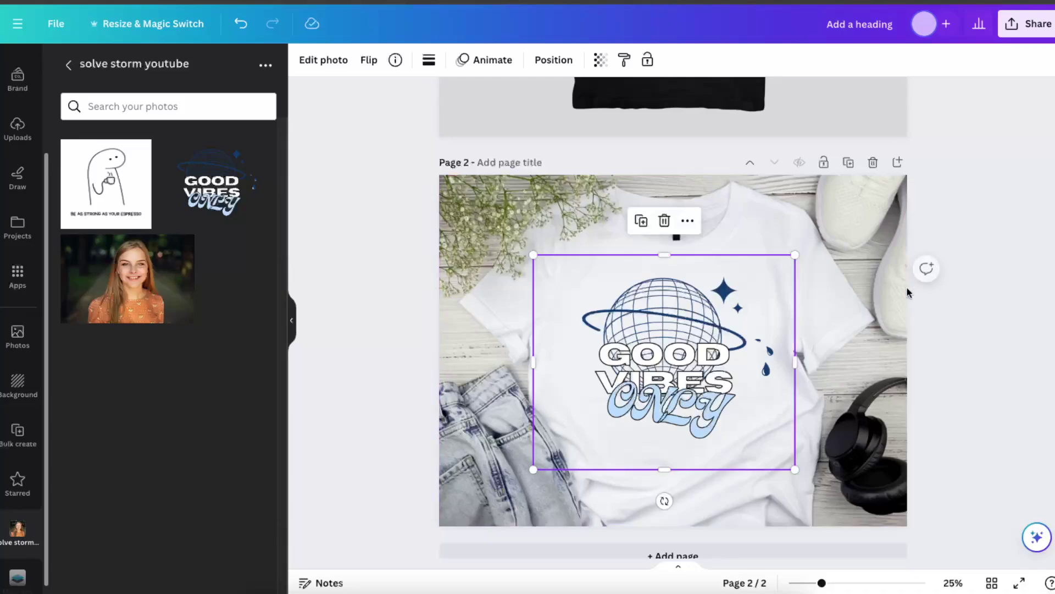
left_click(866, 333)
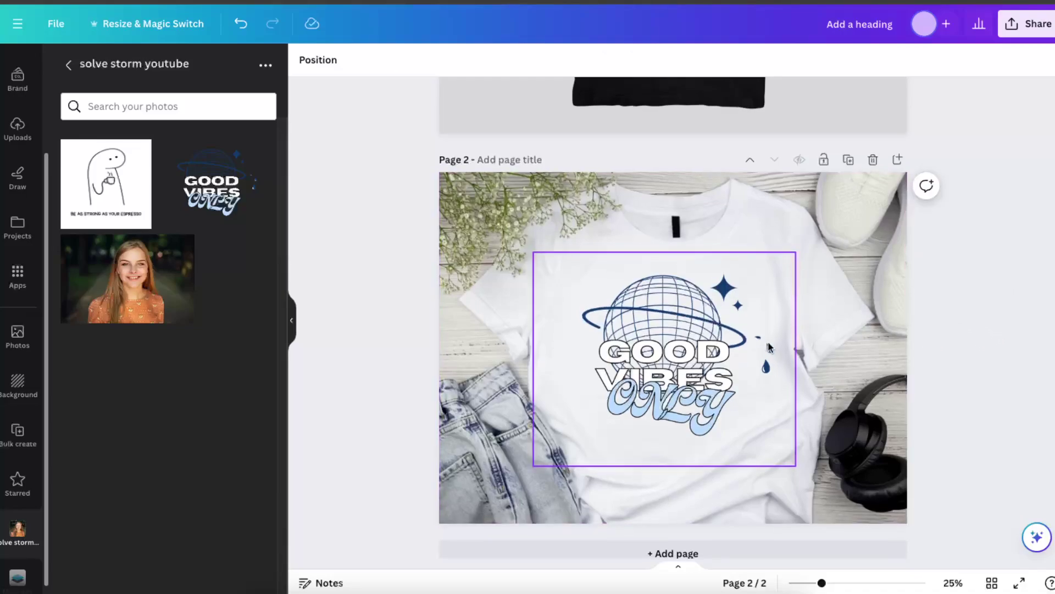
Step: Add a third page below the white T-shirt mockup
scroll(769, 346, "down", 1)
scroll(714, 309, "up", 3)
scroll(716, 309, "down", 3)
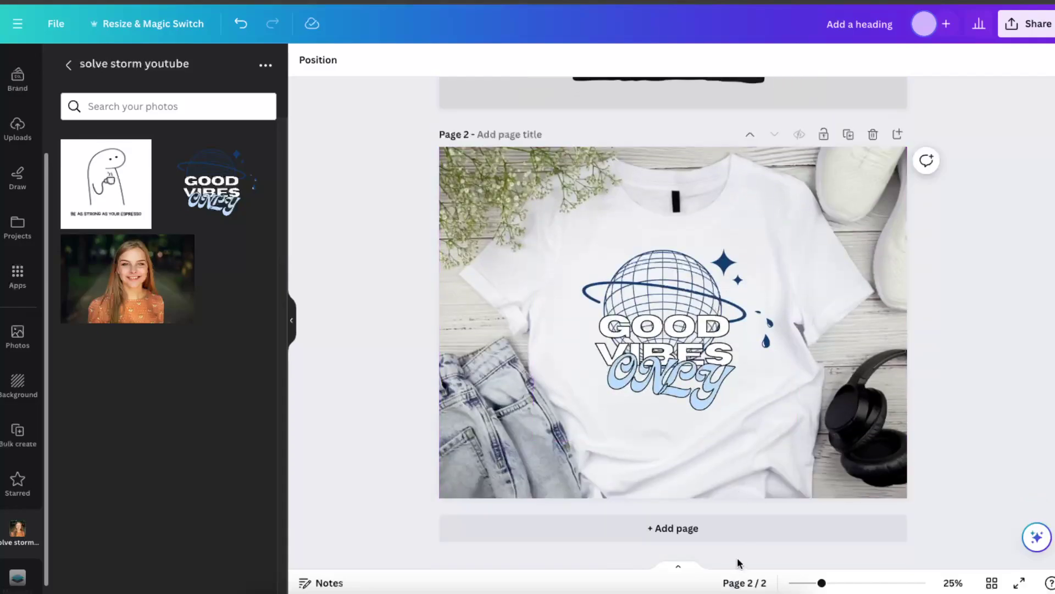
left_click(723, 528)
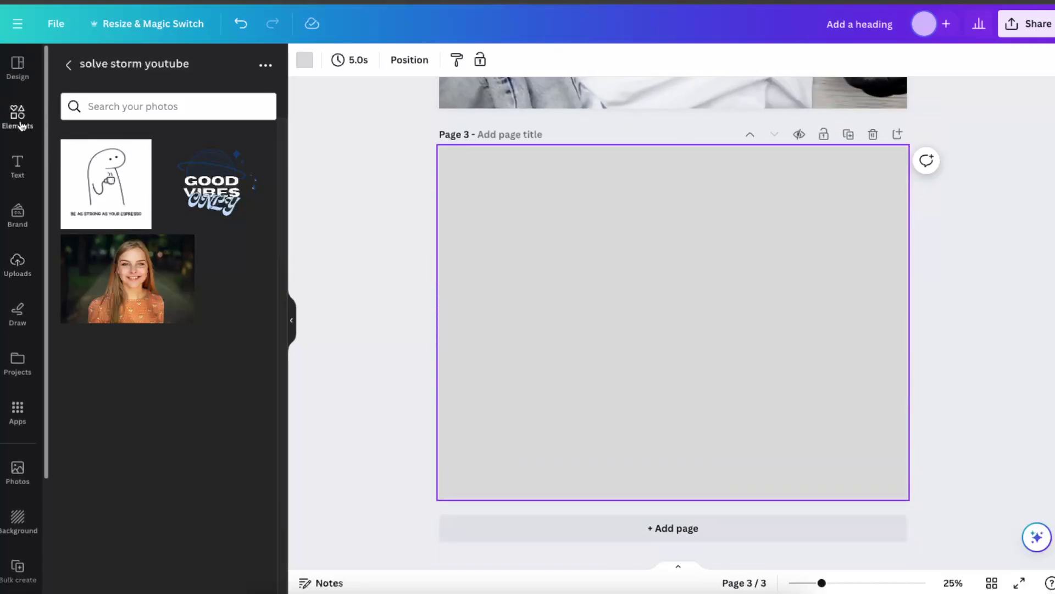
Step: Return to the element photos and shorten the search term to Tshirt
left_click(20, 126)
scroll(176, 264, "down", 5)
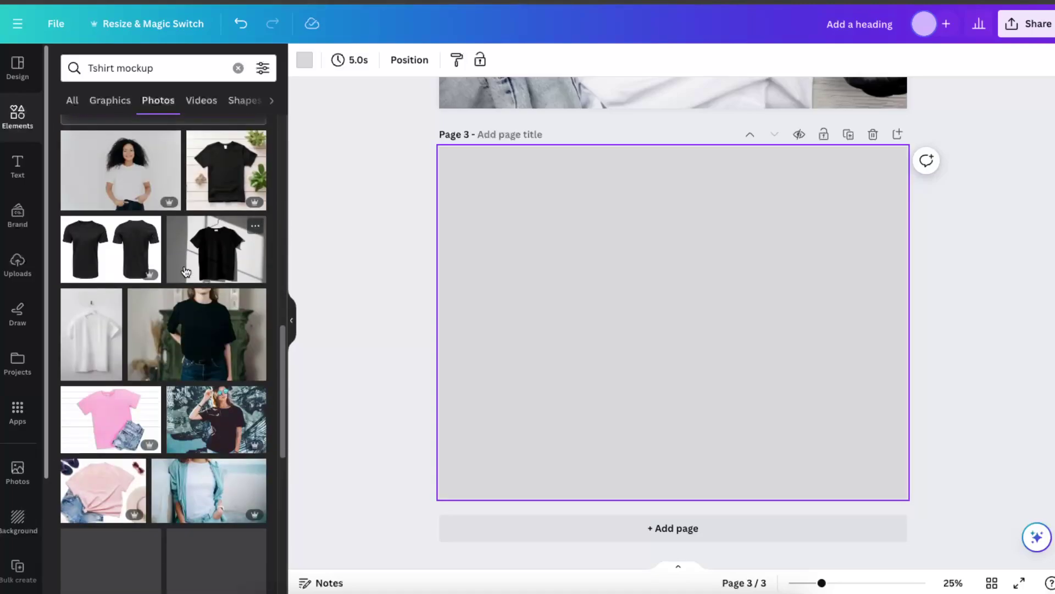
scroll(124, 134, "up", 10)
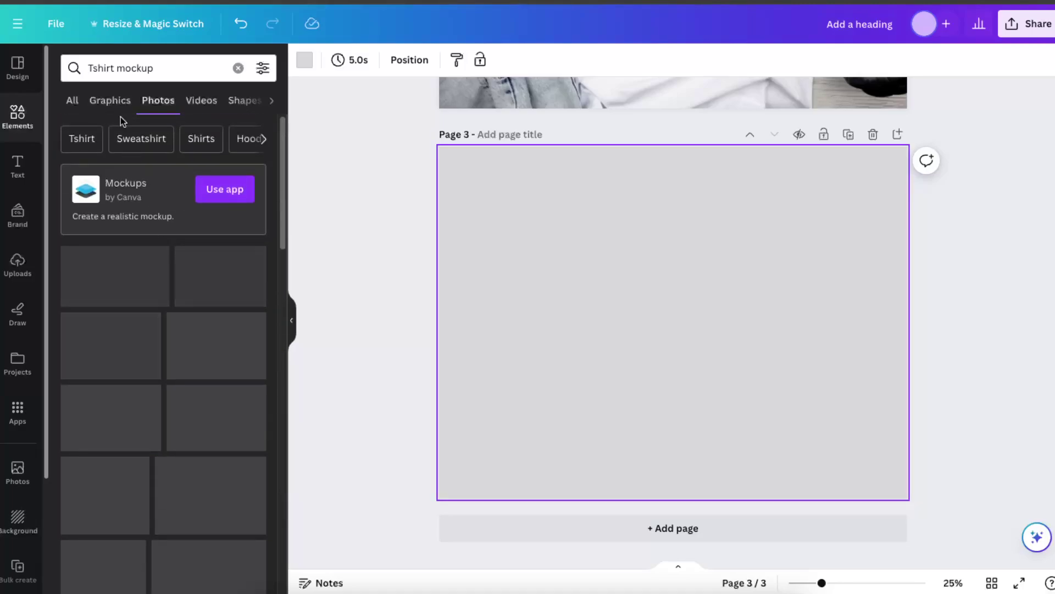
double_click(136, 68)
key("BackSpace")
key("Return")
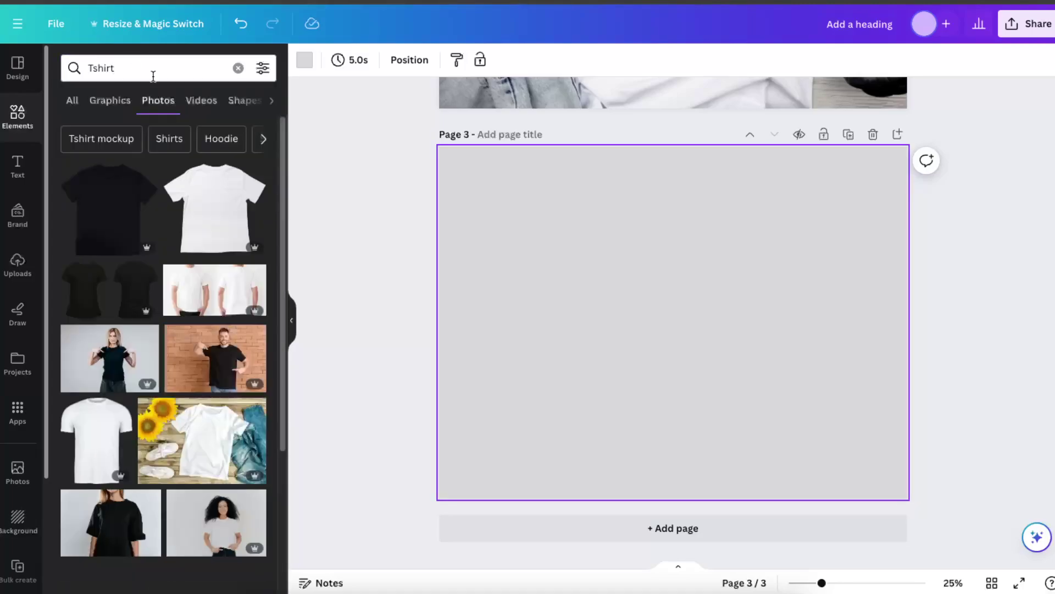
Step: Place the plain black T-shirt cutout on page 3 and enlarge it to fill most of the page height
left_click(143, 220)
left_click_drag(820, 179, 843, 165)
left_click_drag(794, 203, 895, 236)
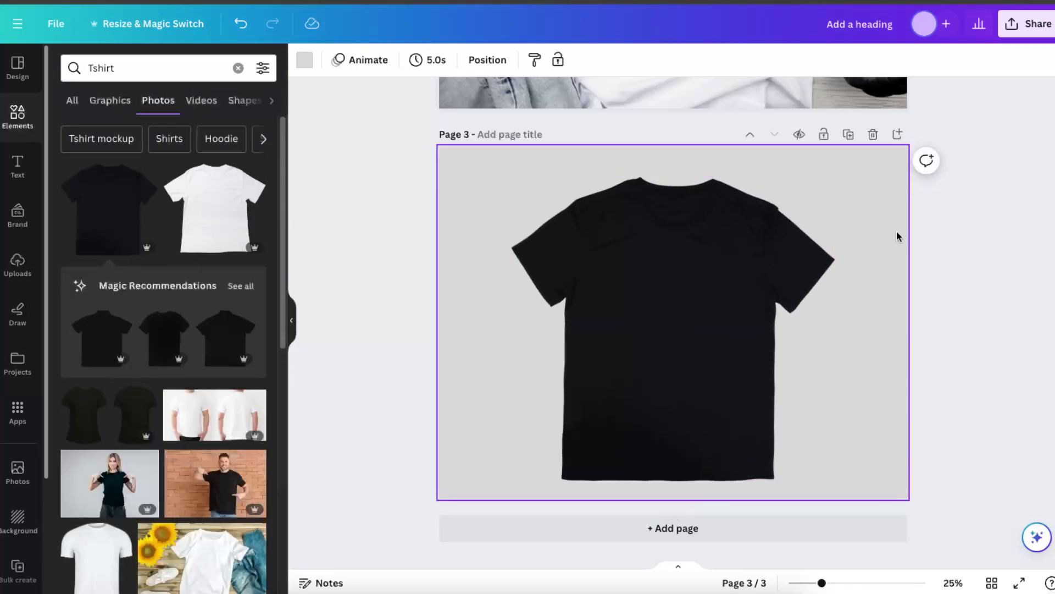
Step: Search the elements for frame and show the results from all categories
left_click(110, 69)
double_click(118, 68)
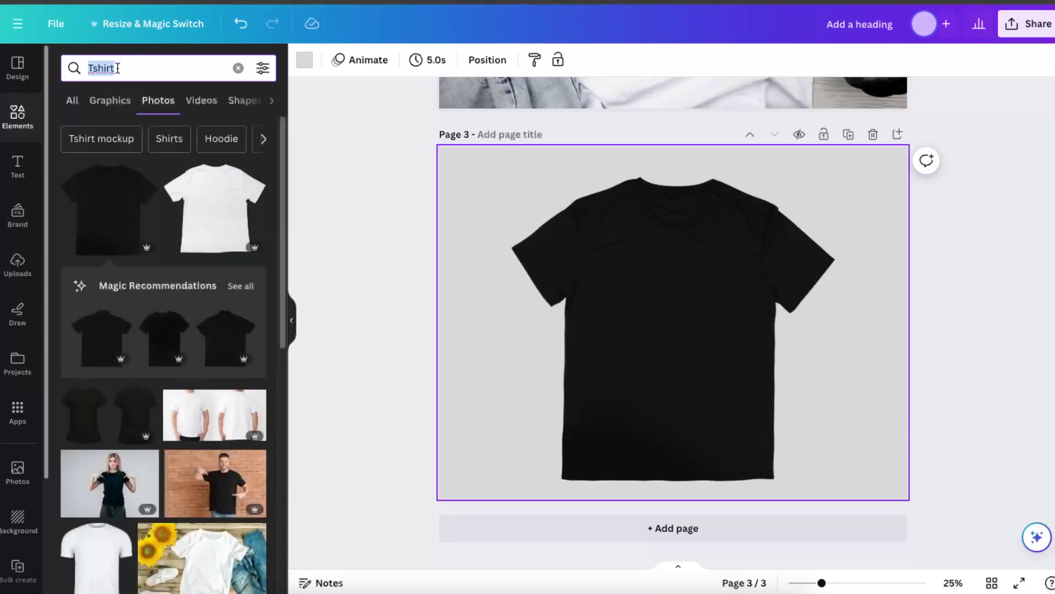
type("frame")
key("Return")
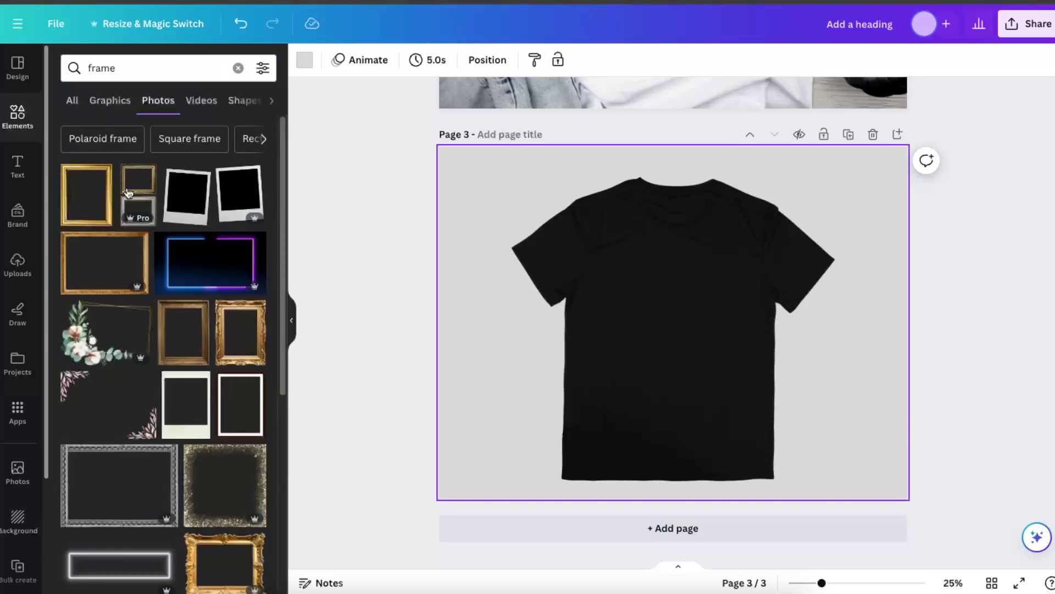
left_click(87, 100)
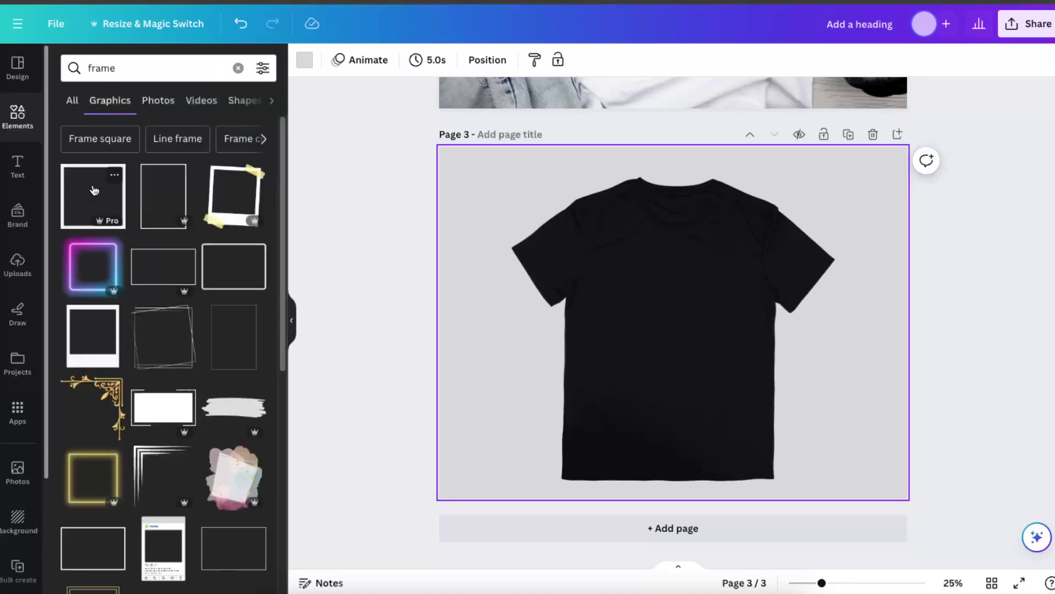
left_click(72, 102)
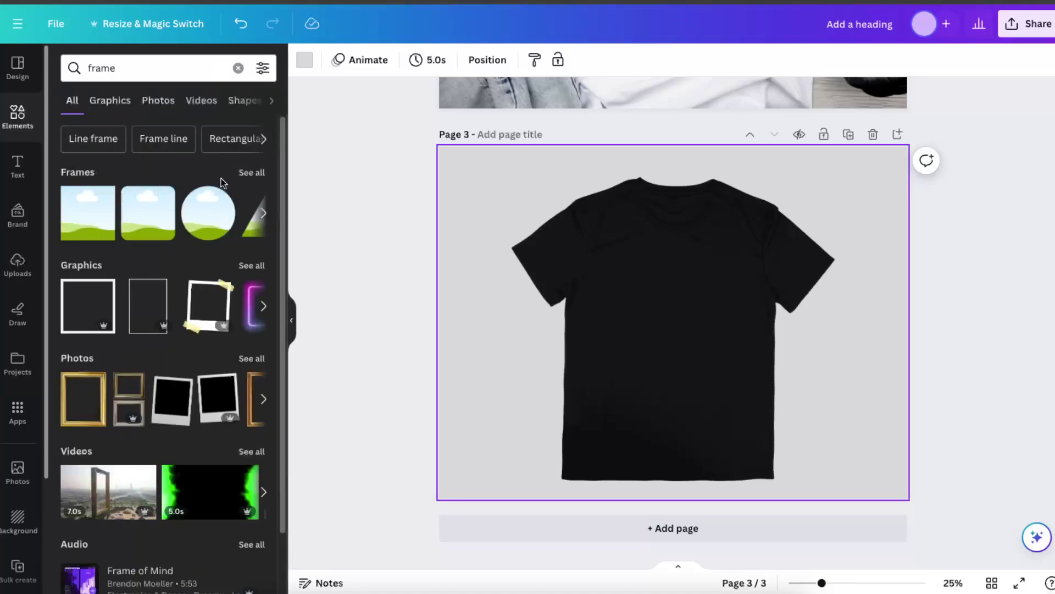
Step: Add a plain square frame to page 3, shrink it to roughly half its size and centre it on the black shirt's chest
left_click(253, 173)
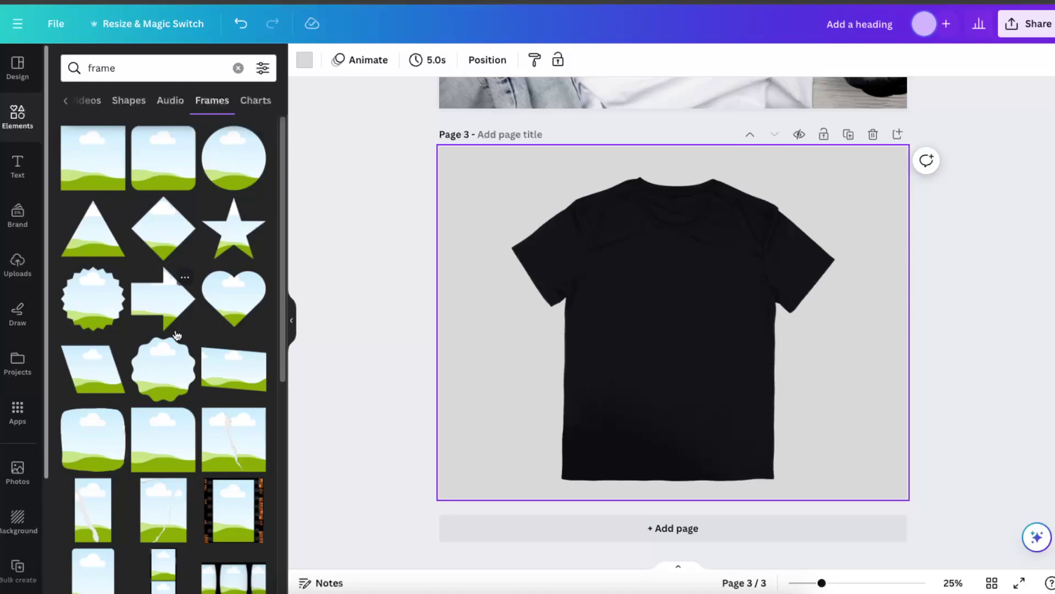
left_click(108, 130)
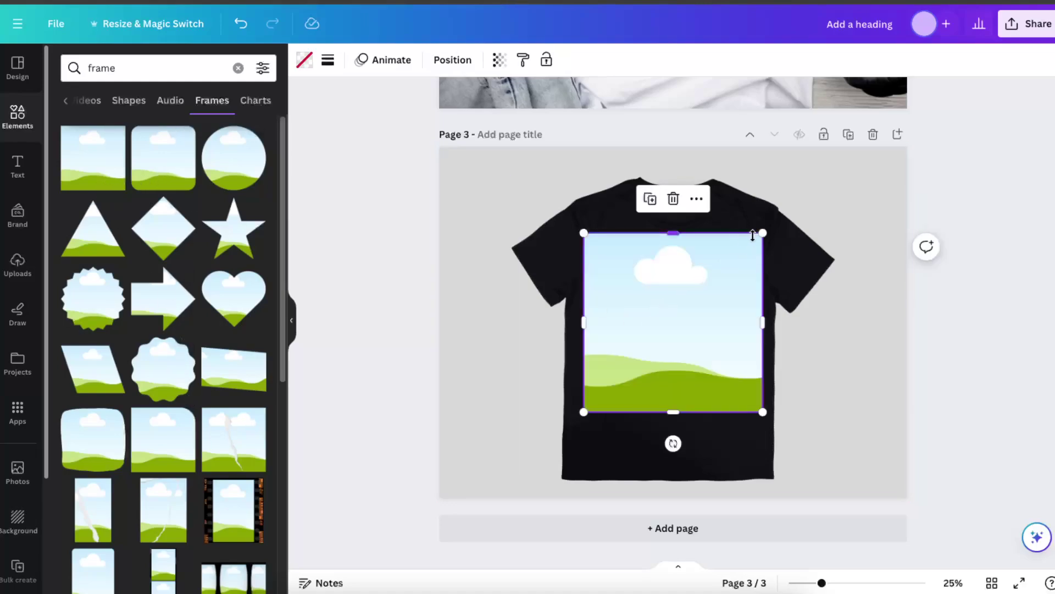
left_click_drag(763, 233, 684, 313)
left_click_drag(650, 348, 693, 290)
left_click(890, 330)
Step: Enlarge the square frame slightly and re-centre it on the chest of the black shirt
left_click(695, 326)
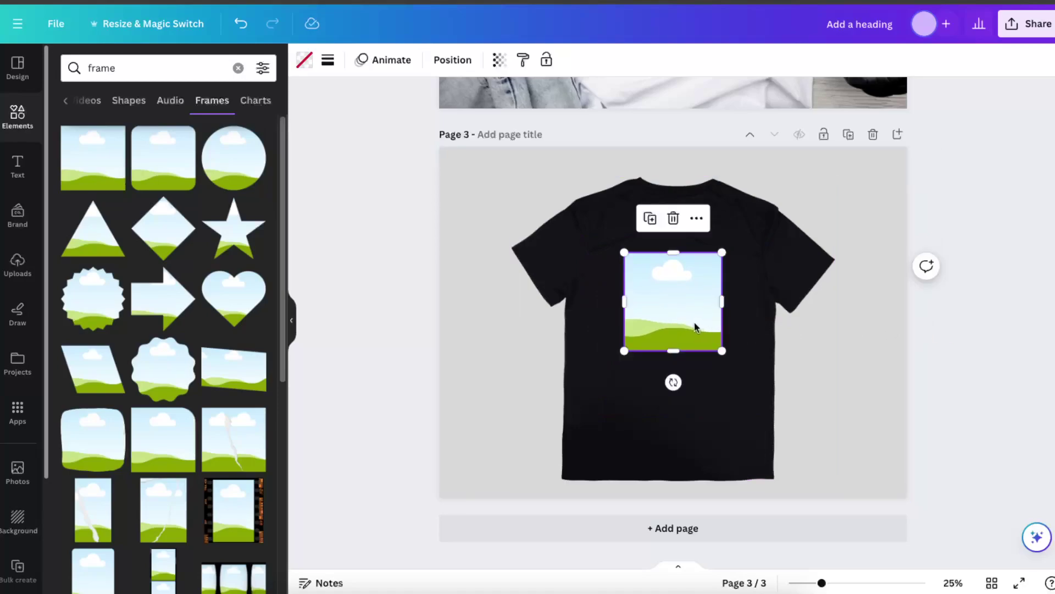
left_click_drag(721, 350, 743, 372)
left_click_drag(698, 332, 688, 328)
left_click(845, 361)
left_click(744, 361)
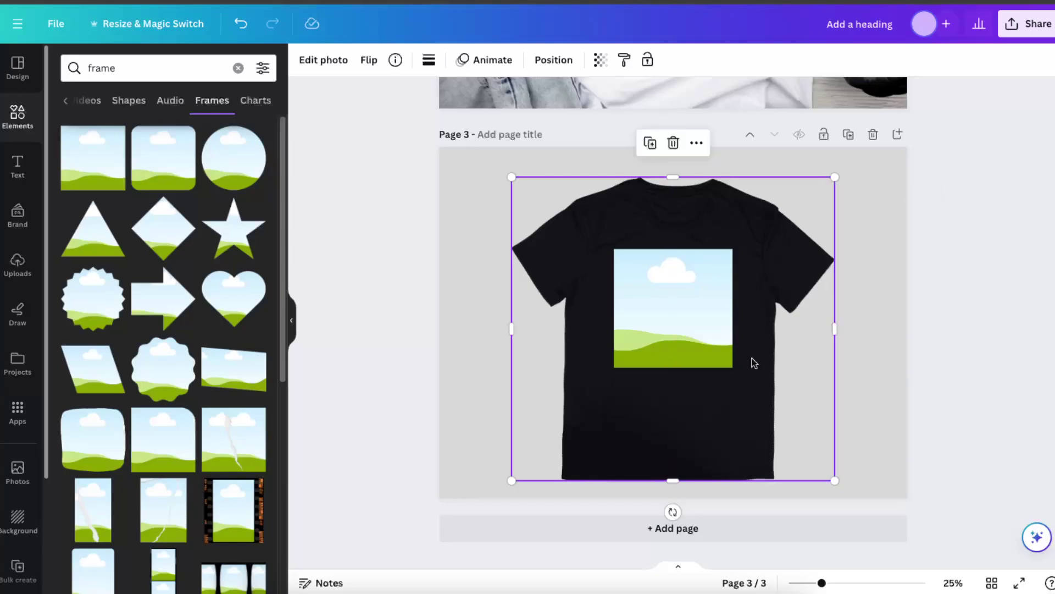
key("Escape")
Step: Fill the shirt's frame with the Good Vibes Only graphic from the solve storm youtube folder and compare it with page 1
scroll(18, 384, "down", 2)
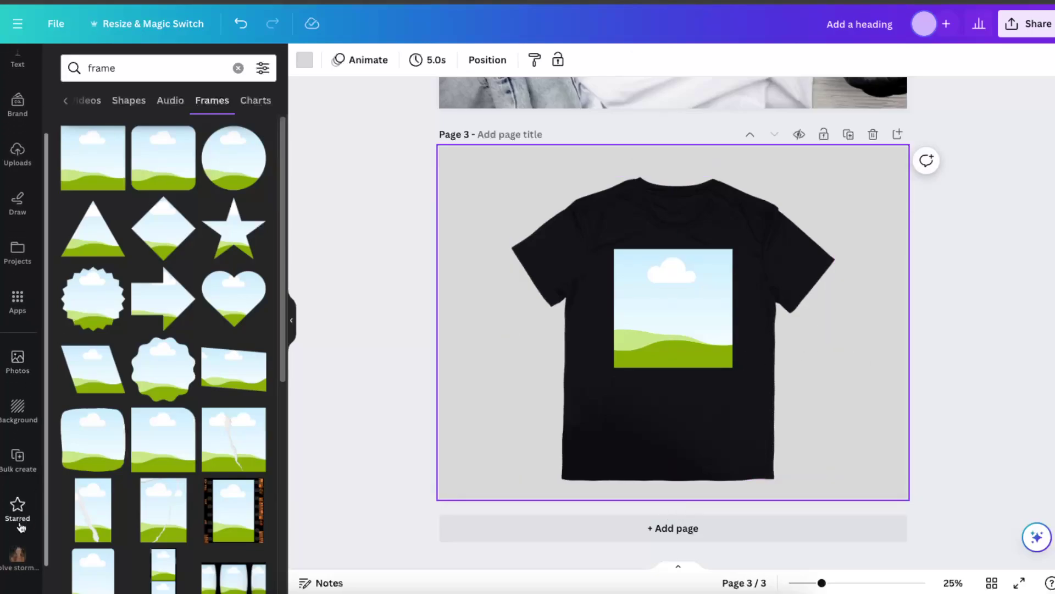
left_click(18, 554)
left_click_drag(212, 193, 668, 289)
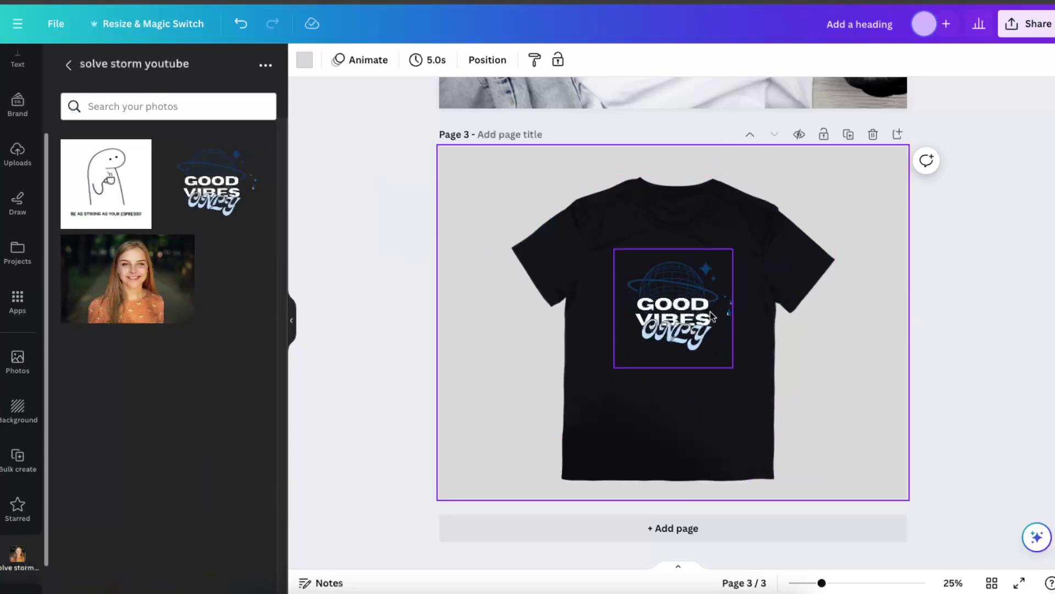
scroll(759, 295, "up", 10)
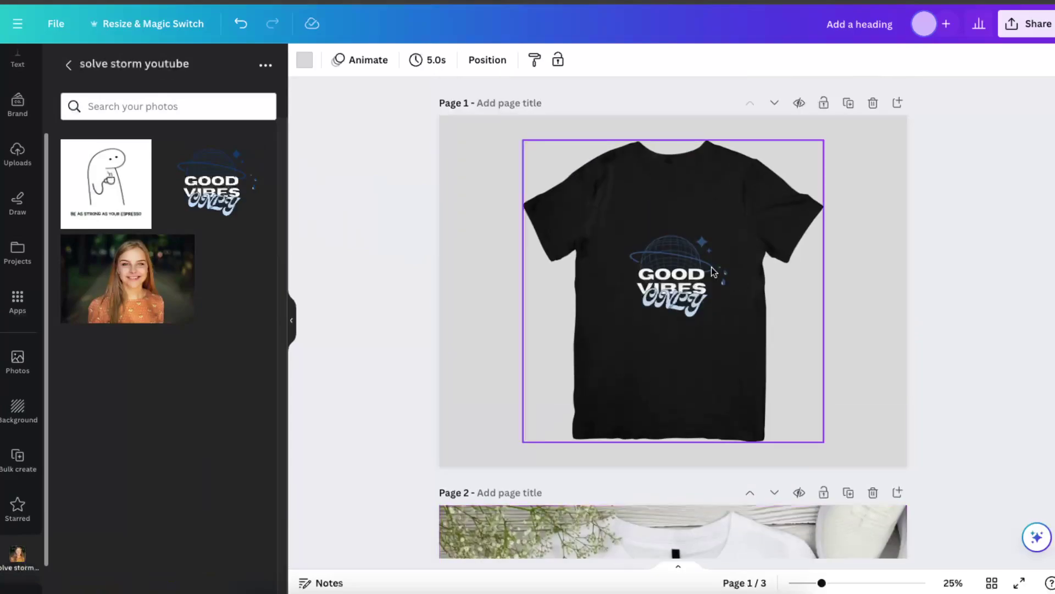
scroll(756, 273, "down", 10)
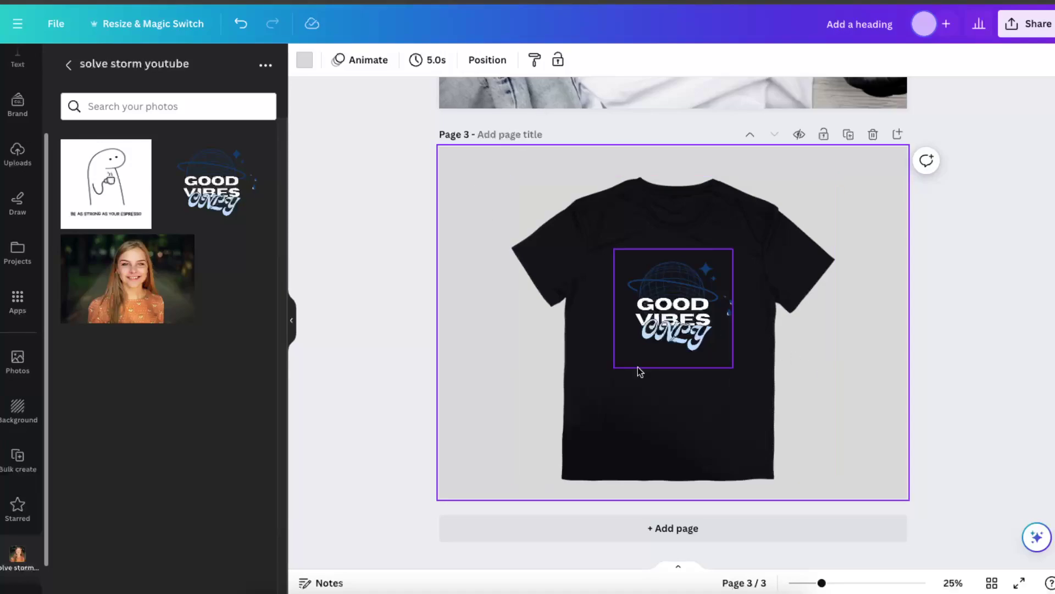
Step: Replace the graphic in page 3's frame with the "Be as strong as your espresso" drawing and review the mockup pages
left_click_drag(105, 184, 709, 330)
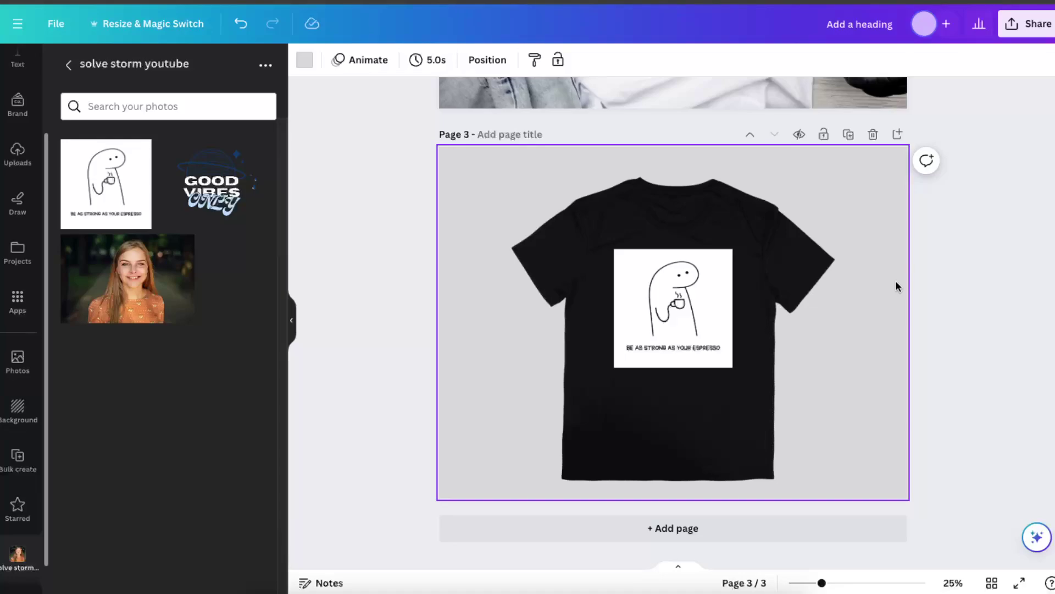
scroll(890, 278, "up", 10)
scroll(783, 263, "down", 10)
scroll(786, 265, "up", 10)
scroll(974, 261, "down", 6)
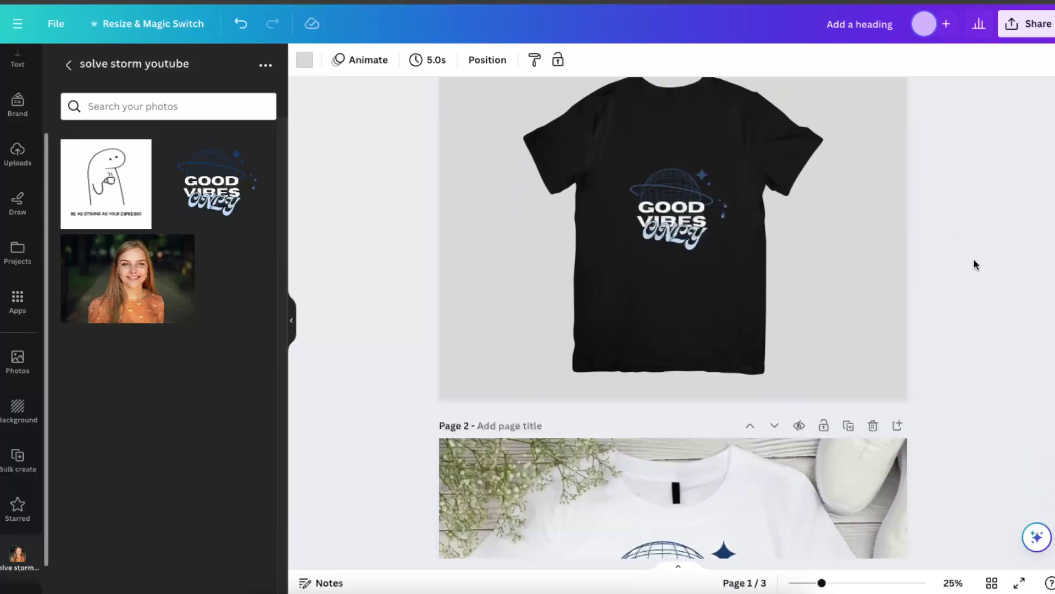